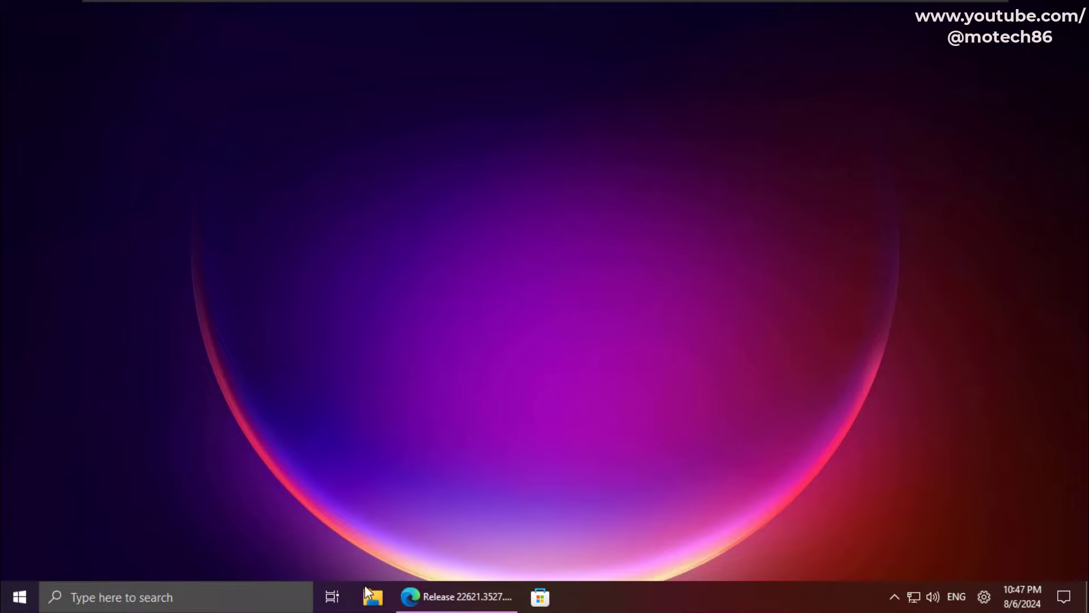
Step: Check the notification list, and open Properties (ExplorerPatcher) from the recent search items
key("super+n")
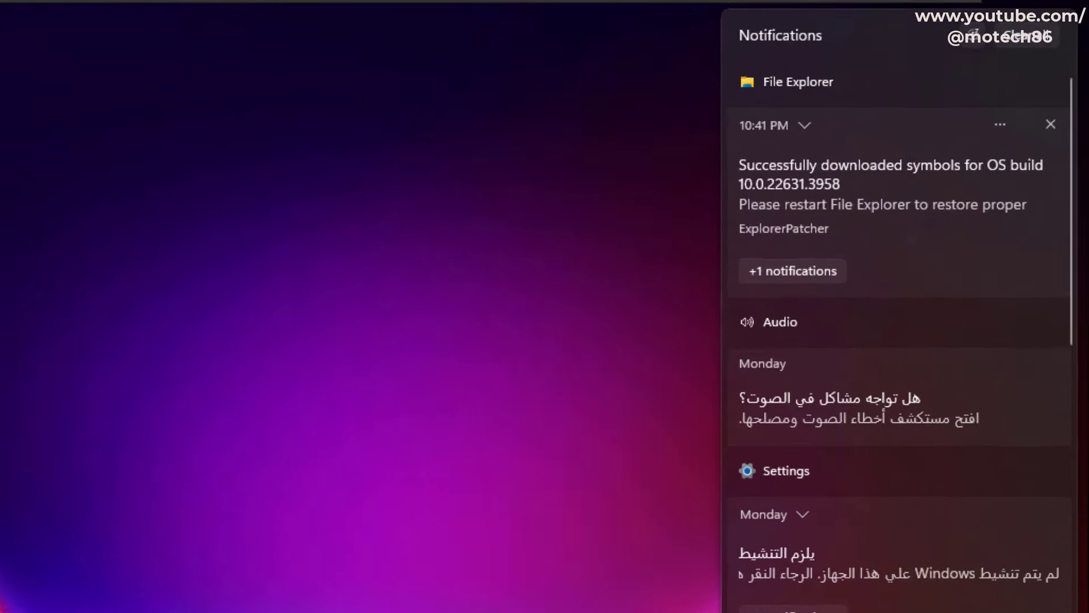
key("super+n")
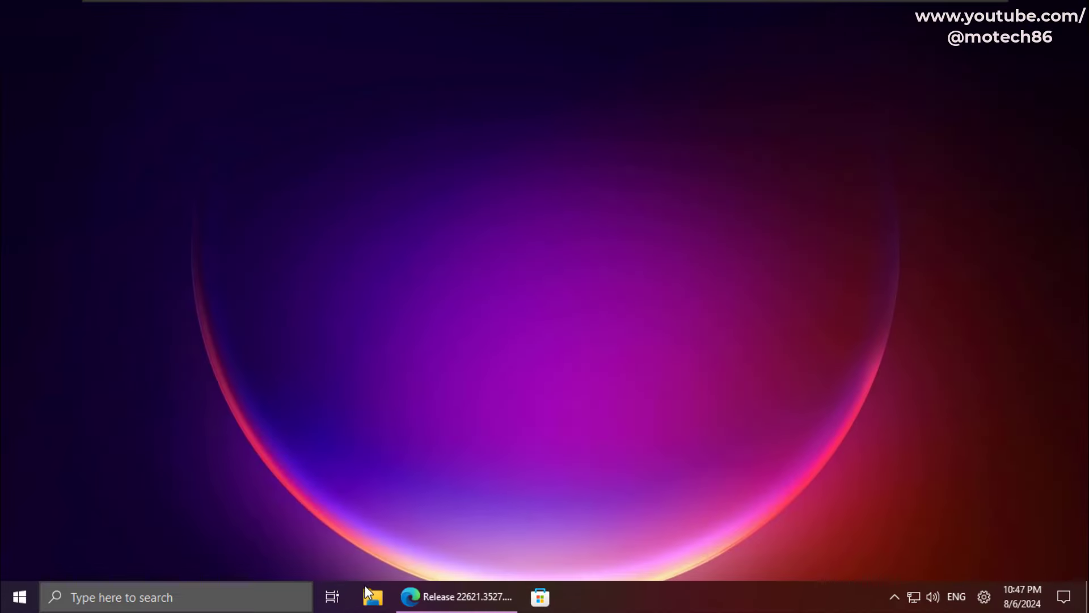
key("super+s")
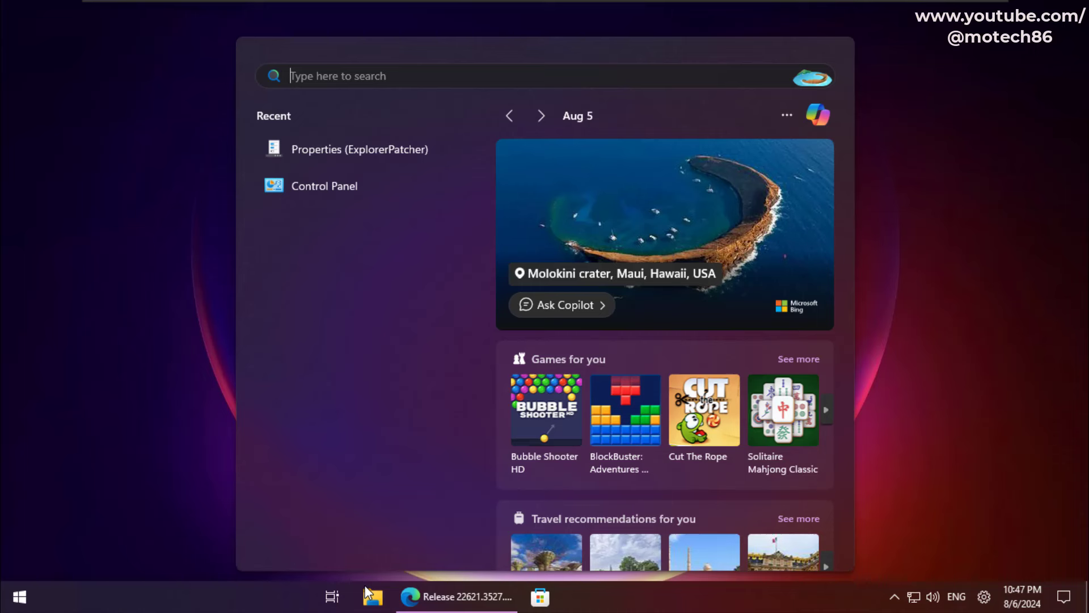
key("Down")
key("Down")
key("Up")
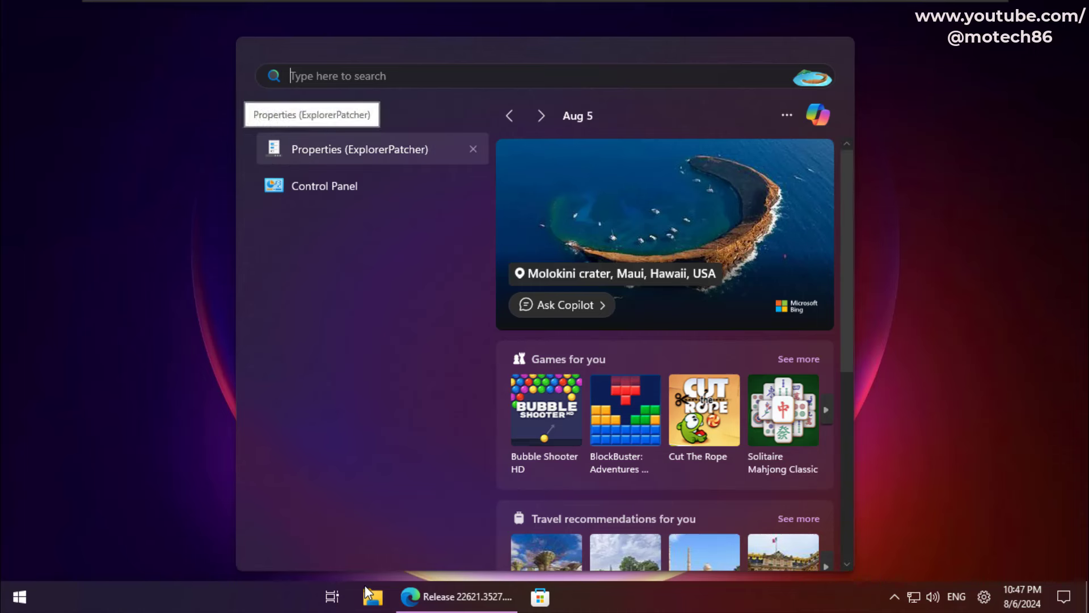
key("Return")
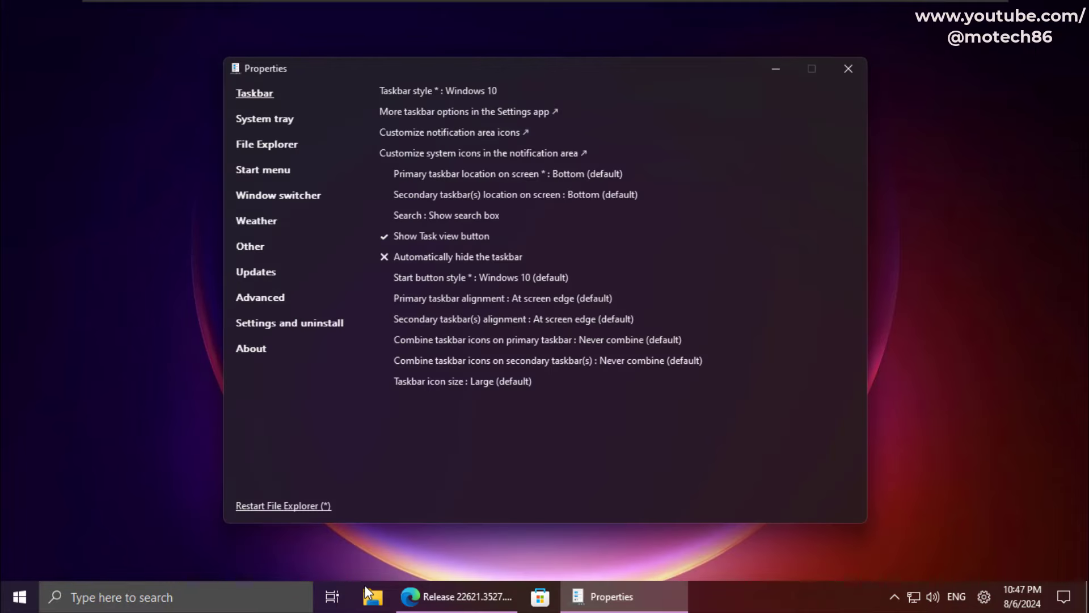
Step: Reposition the Properties window and choose Windows 10 as the taskbar style
left_click_drag(559, 76, 626, 61)
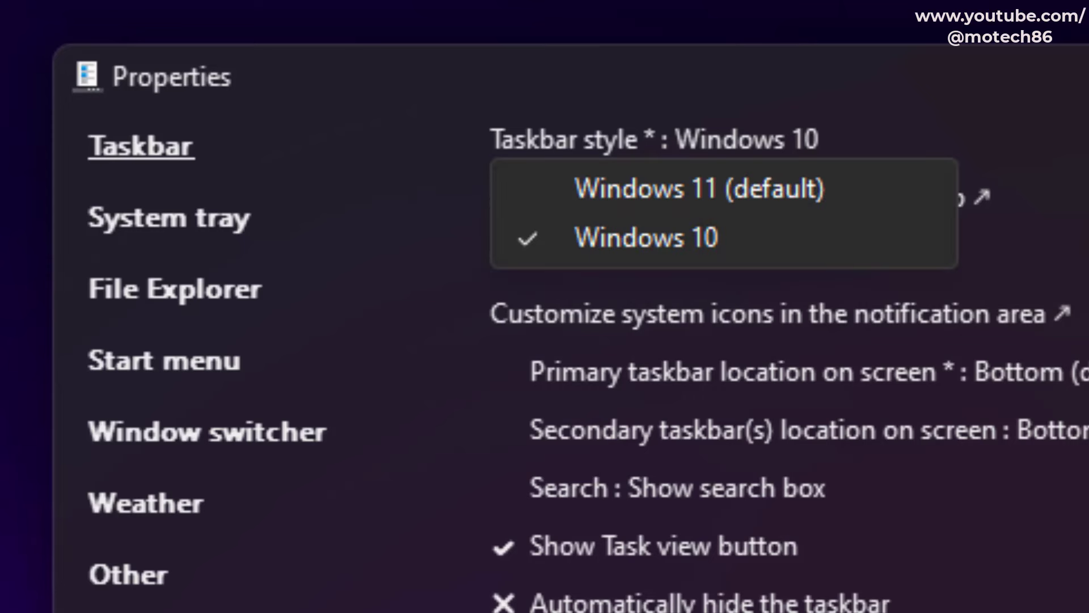
left_click(647, 237)
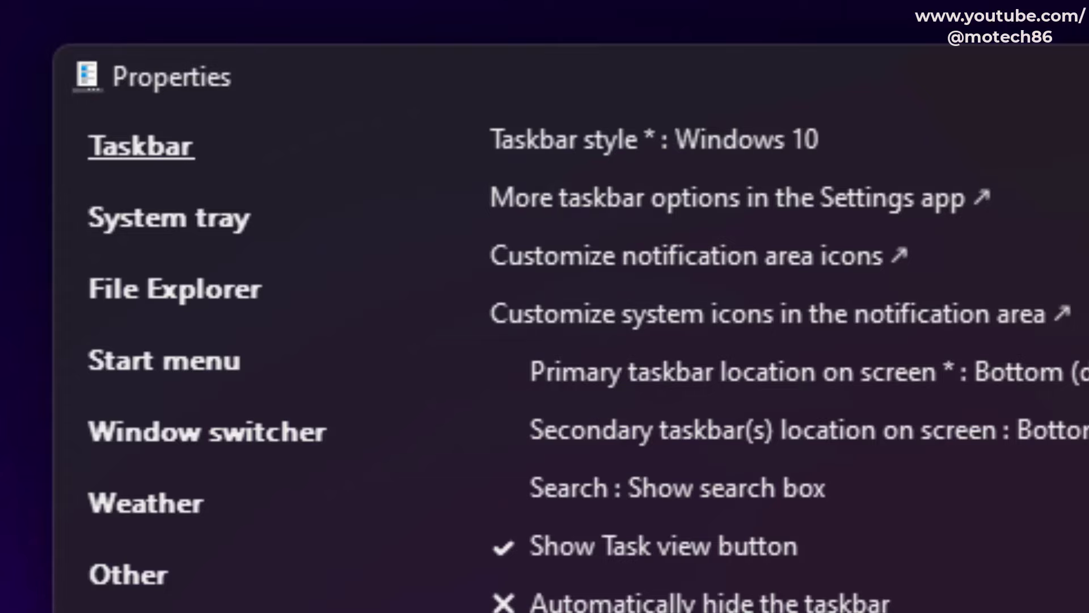
left_click(654, 139)
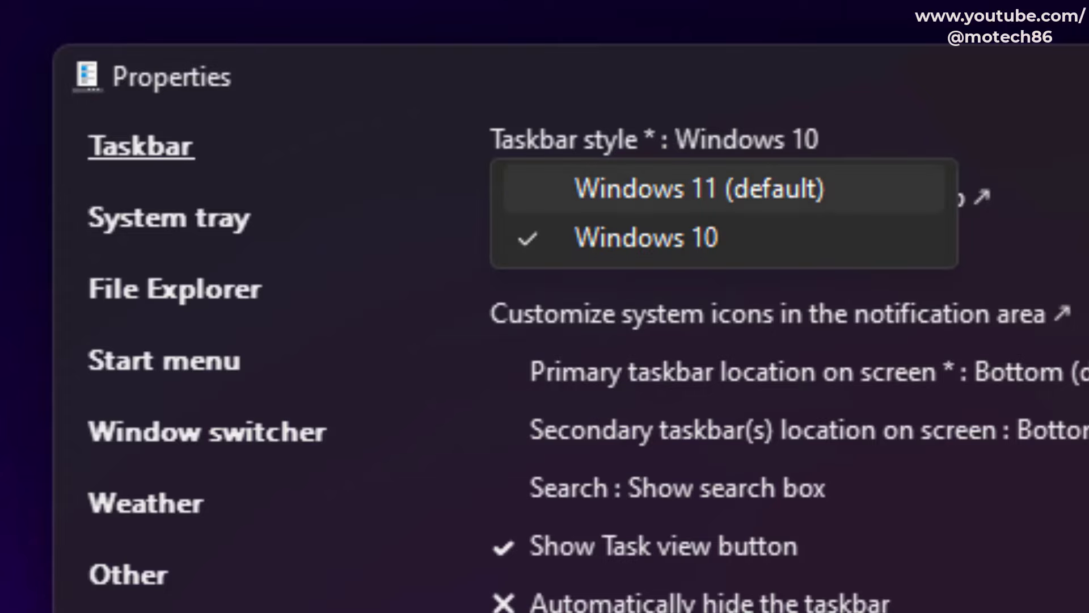
left_click(420, 227)
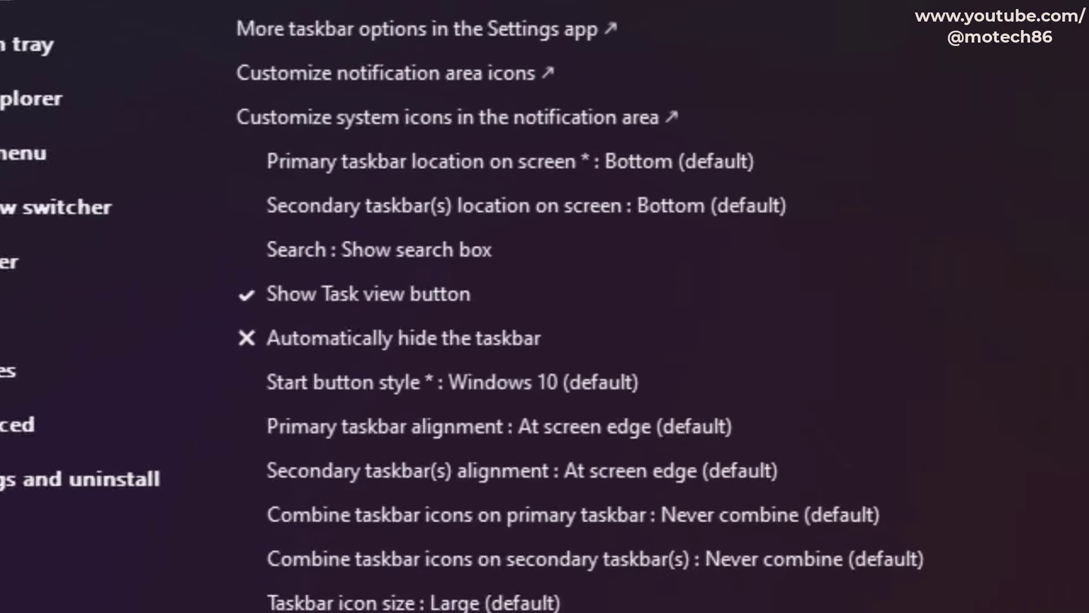
Step: Set the taskbar's Search option to Hidden
left_click(515, 200)
key("Up")
key("Up")
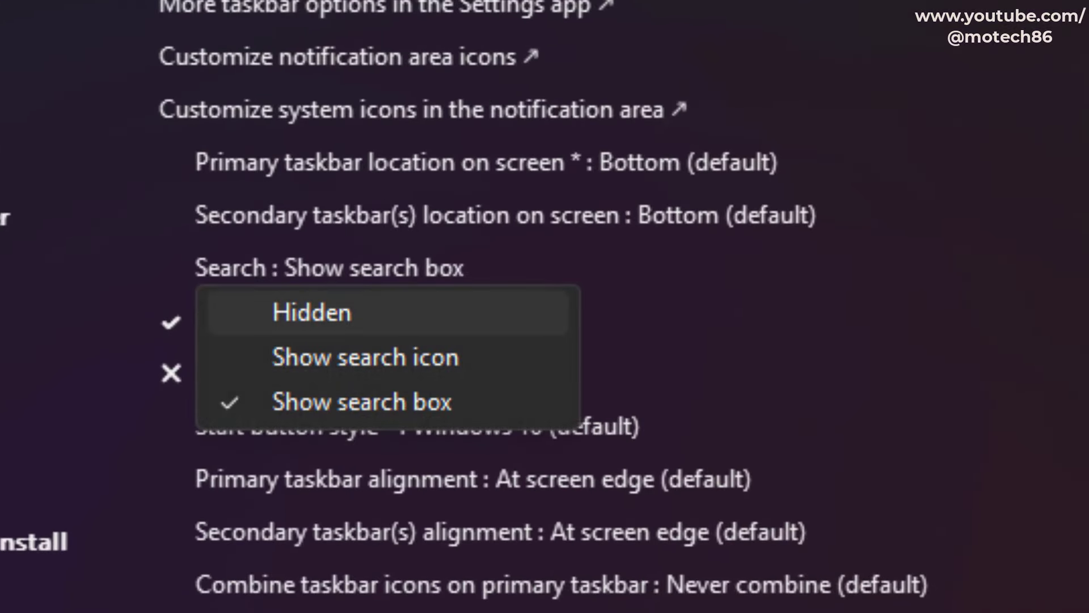
key("Return")
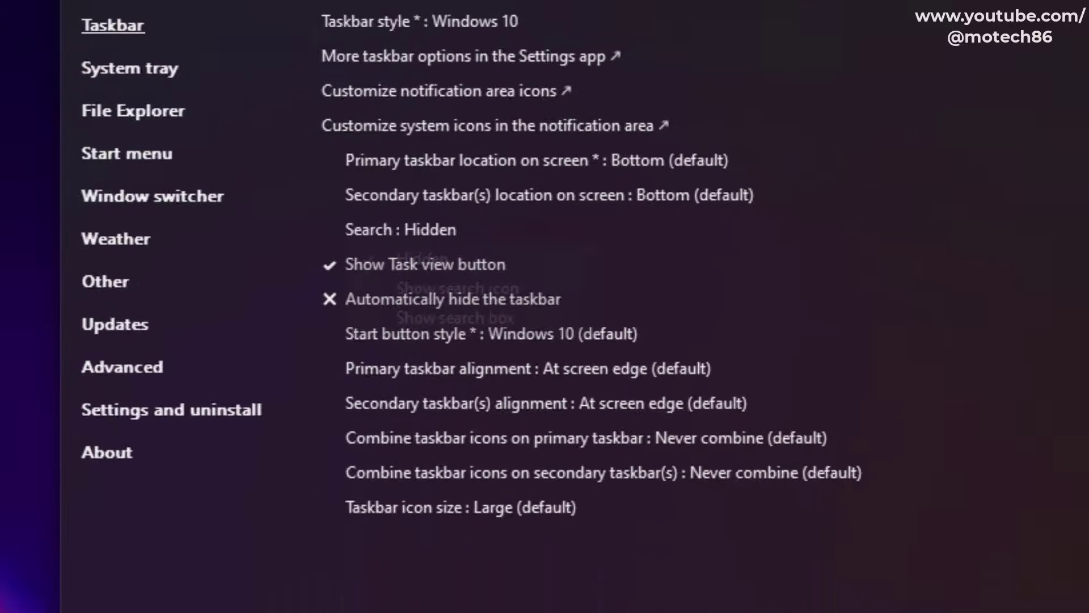
Step: Set the taskbar's Search option to Show search icon
key("Return")
key("Down")
key("Return")
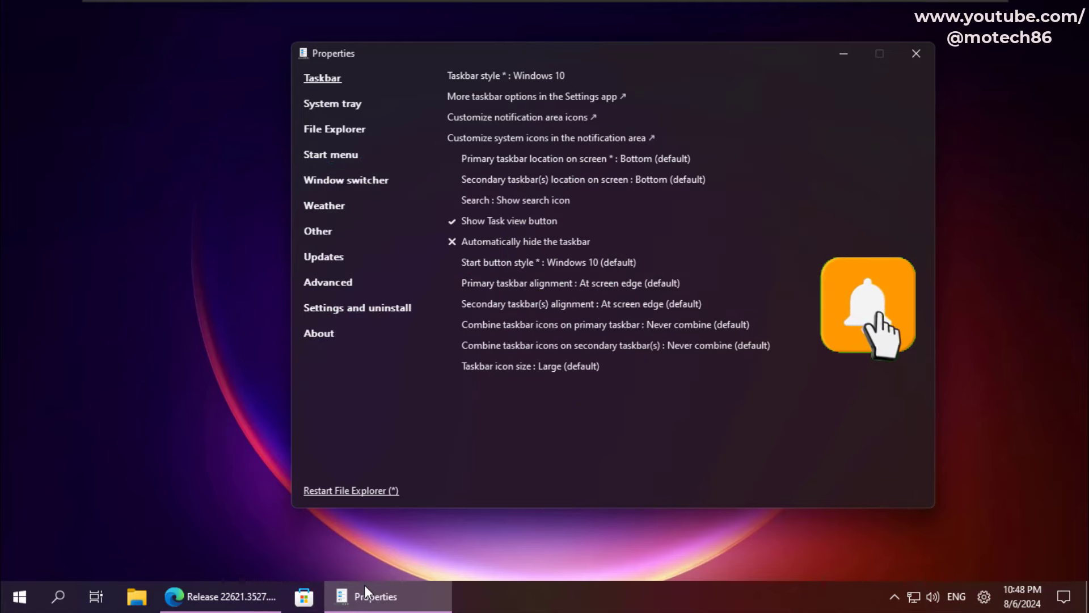
Step: Try the Windows 11 Start button style and restore the Windows 10 (default) style
key("space")
key("Down")
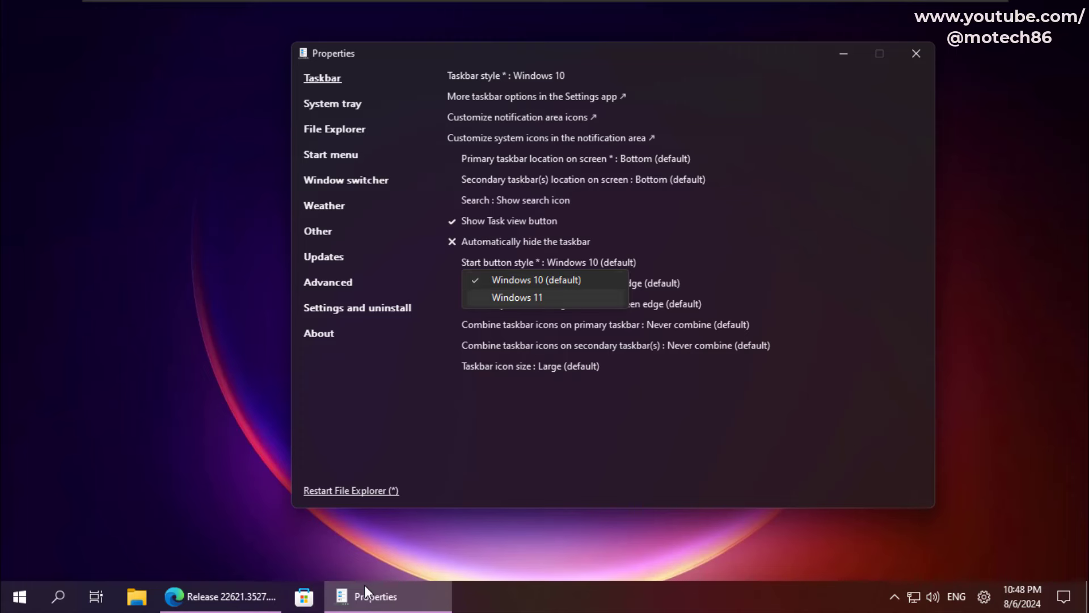
key("Return")
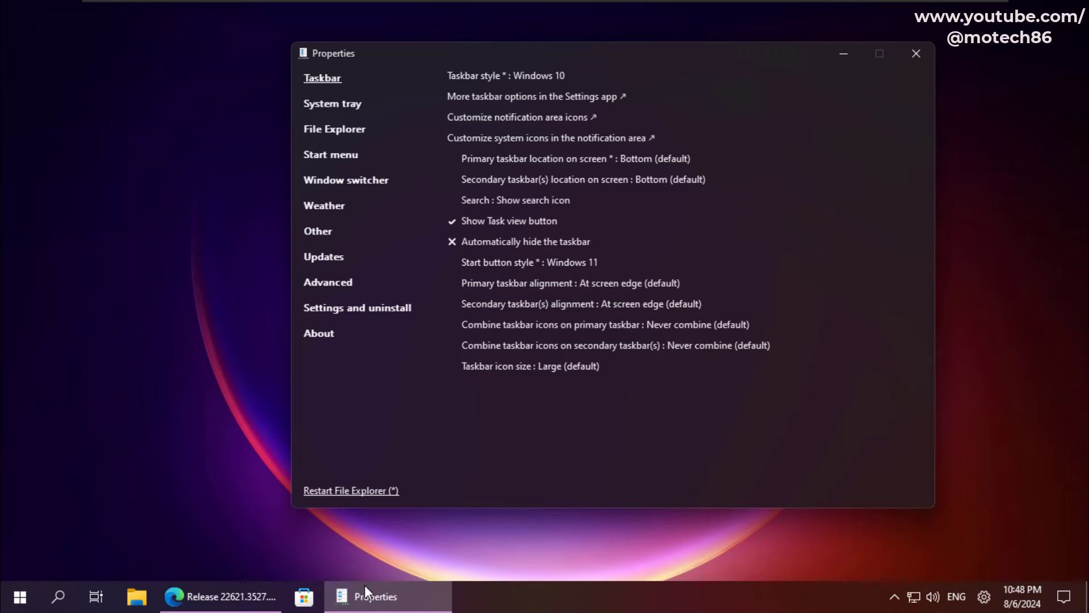
key("Return")
key("Up")
key("Return")
Step: Set the combining of taskbar icons on the primary taskbar to Always combine
key("space")
key("Down")
key("Down")
key("Down")
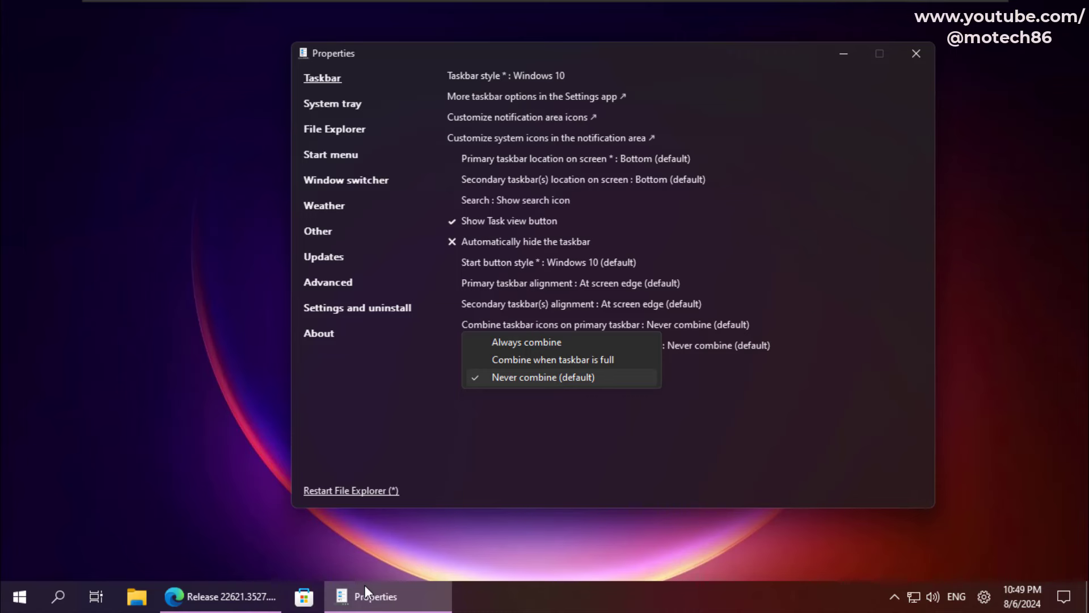
key("Up")
key("Up")
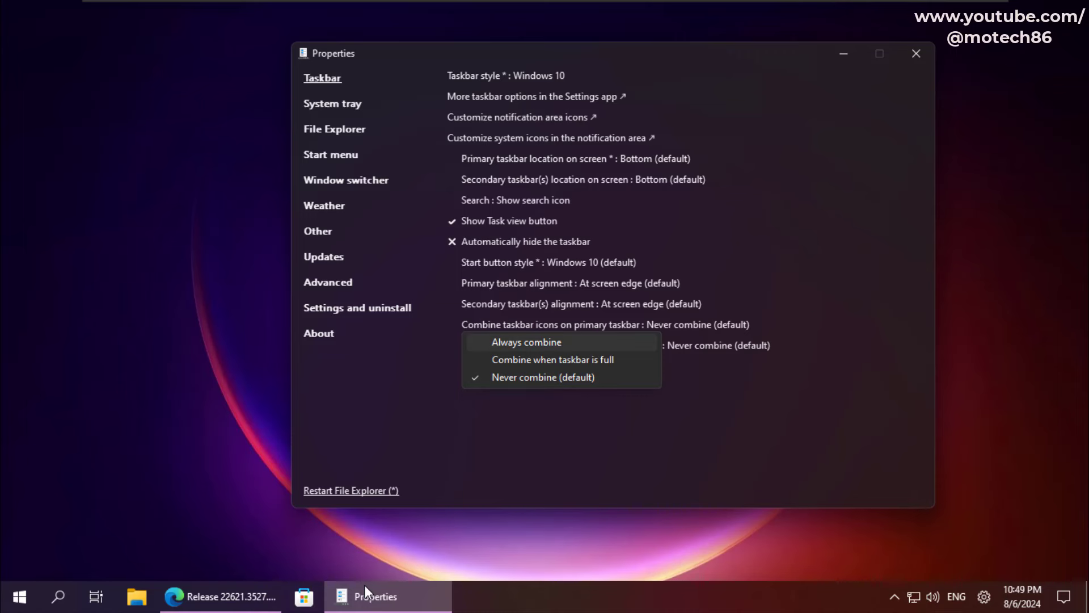
key("Return")
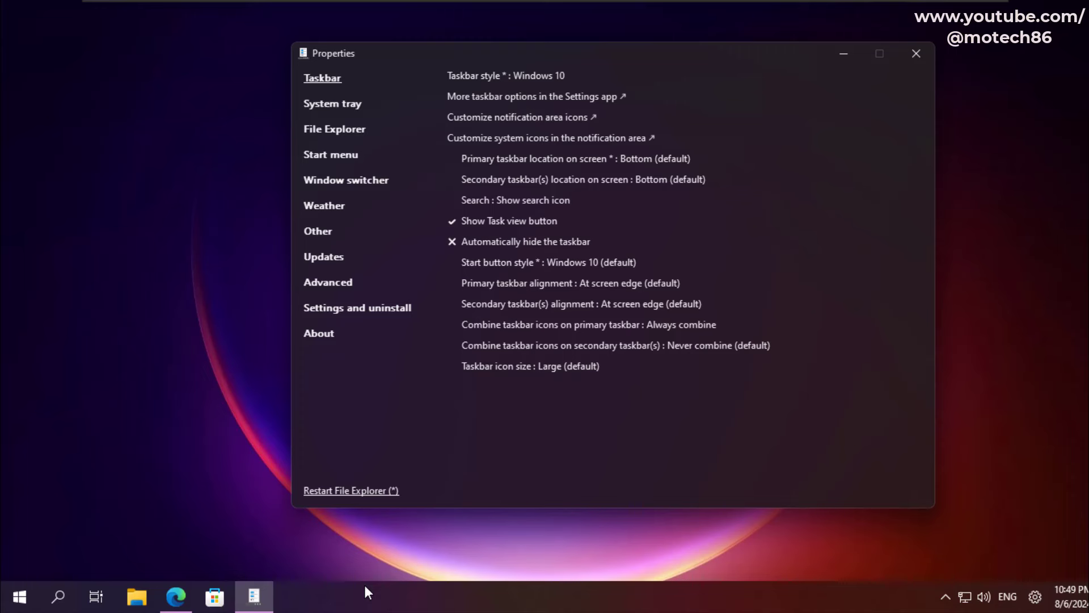
Step: Set the taskbar icon size to Small
key("Return")
key("Down")
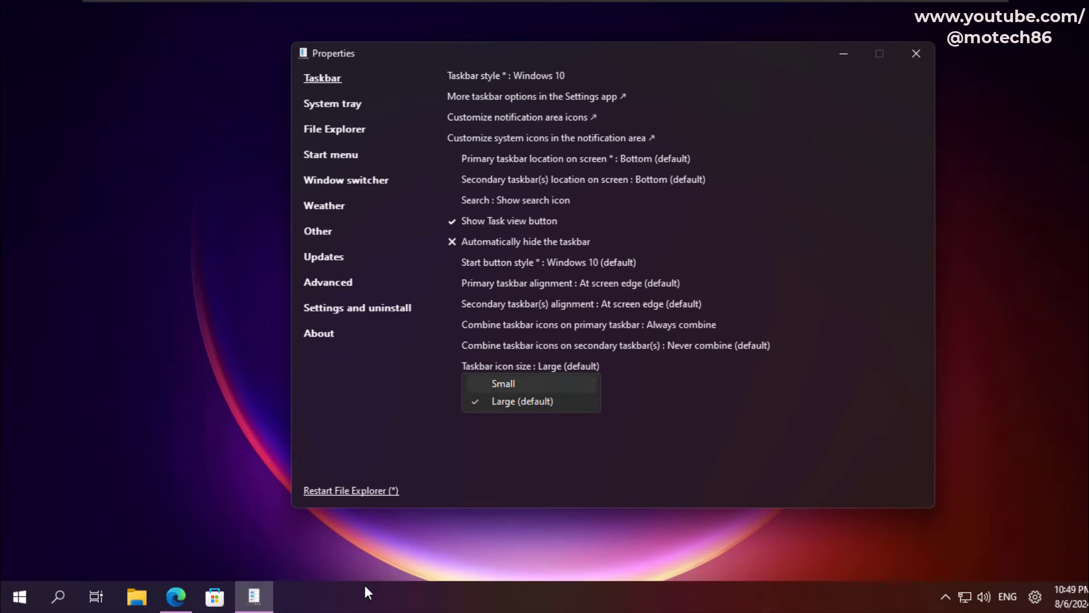
key("Return")
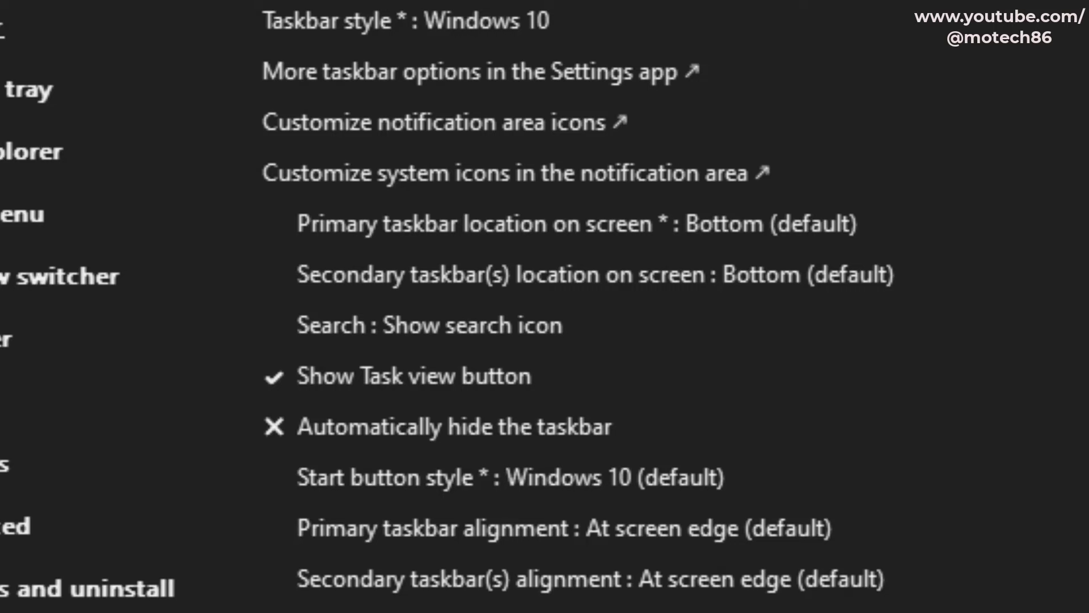
Step: Try the primary taskbar location Top and set it back to Bottom (default)
left_click(511, 224)
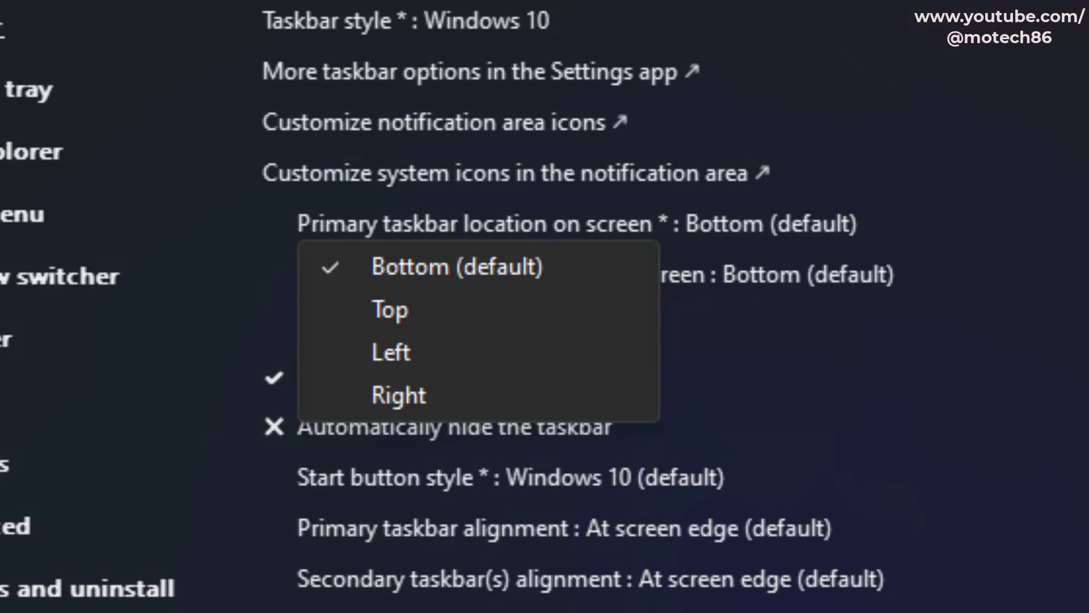
left_click(392, 310)
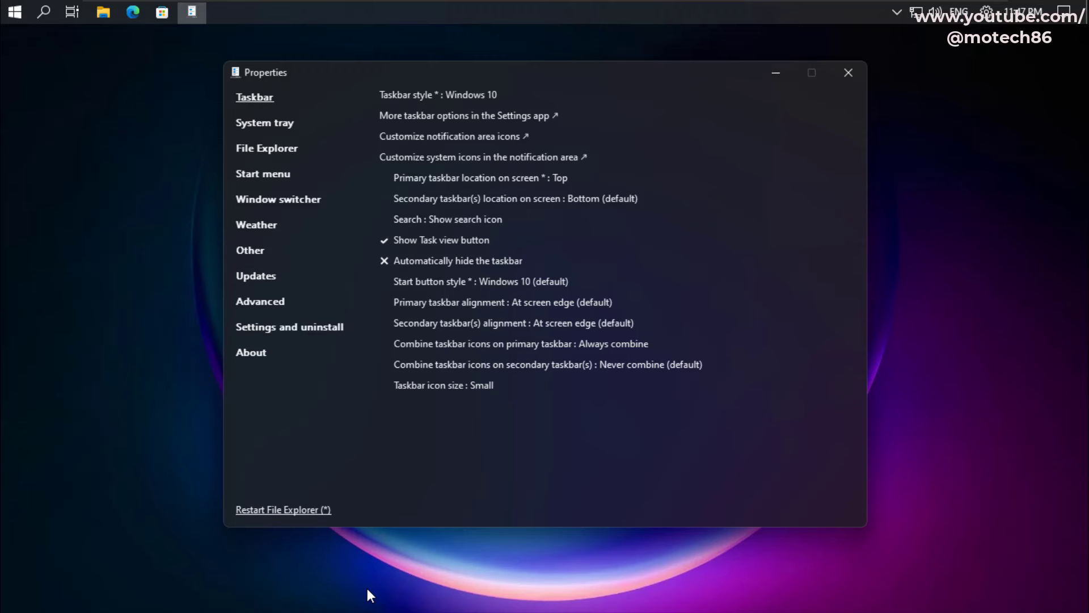
left_click(480, 178)
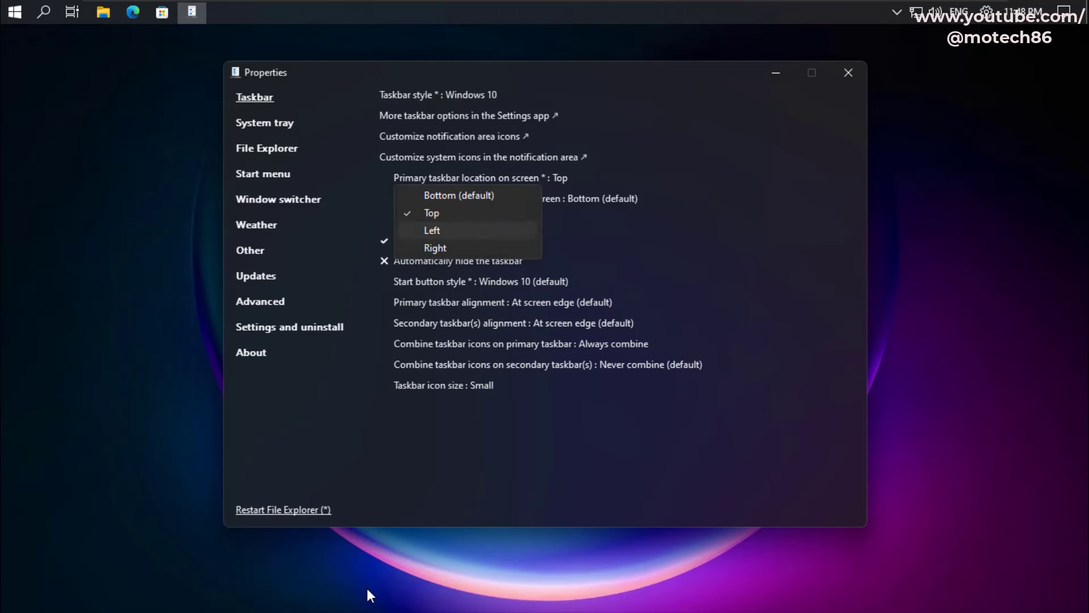
key("Down")
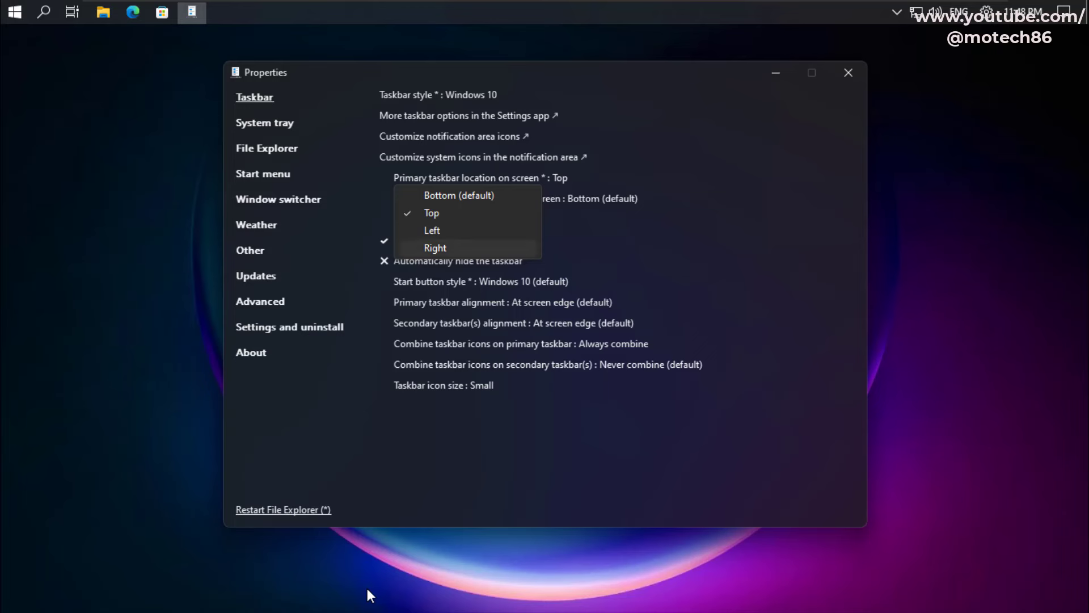
key("Up")
key("Up")
key("Up")
key("Return")
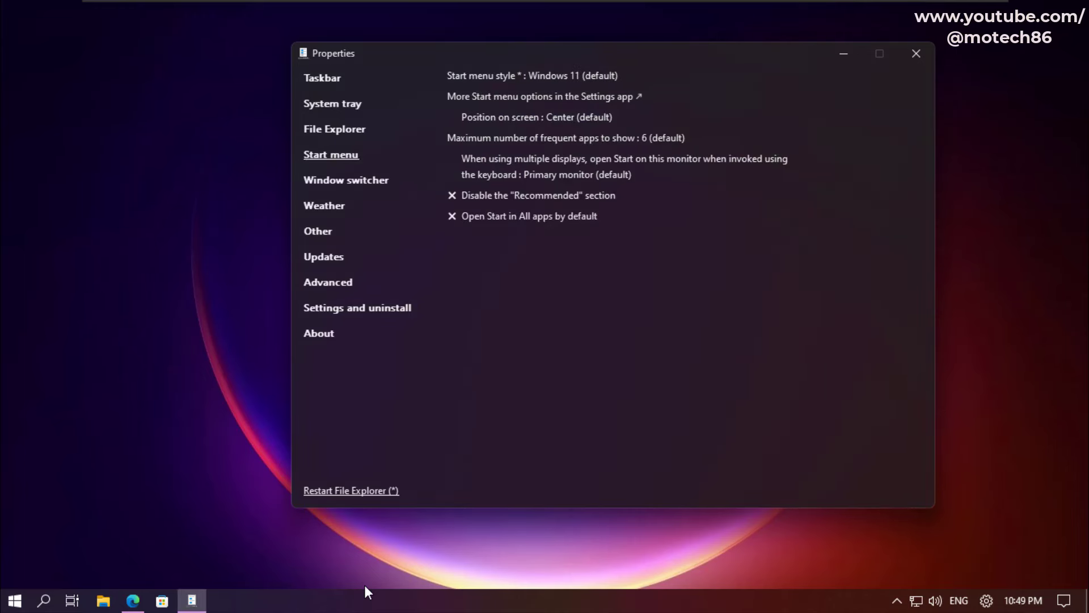
Step: Examine the current Start menu and the choices available for the Start menu style
key("super")
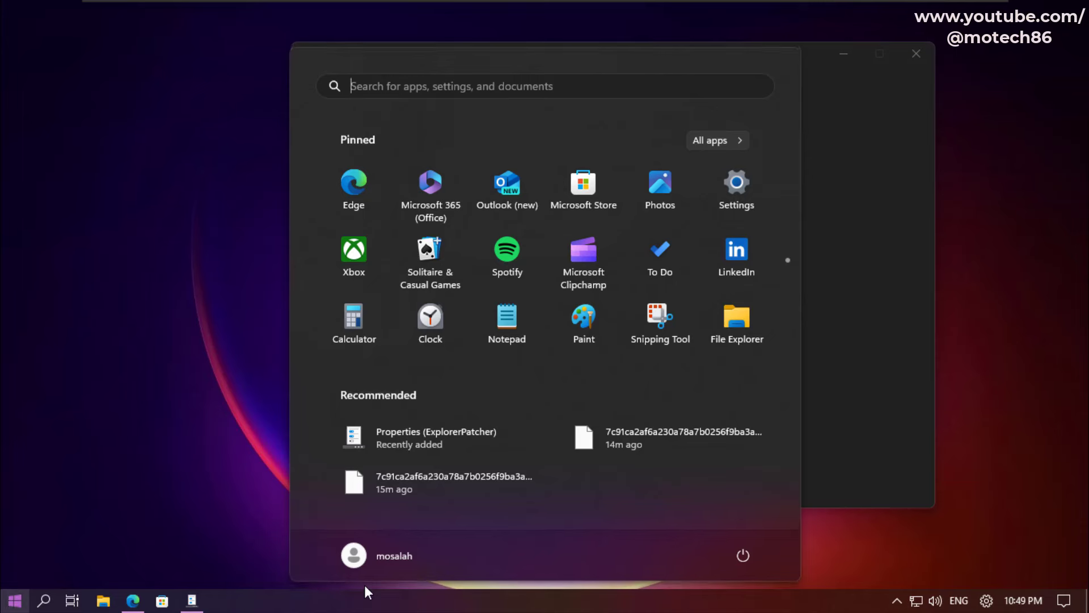
key("super")
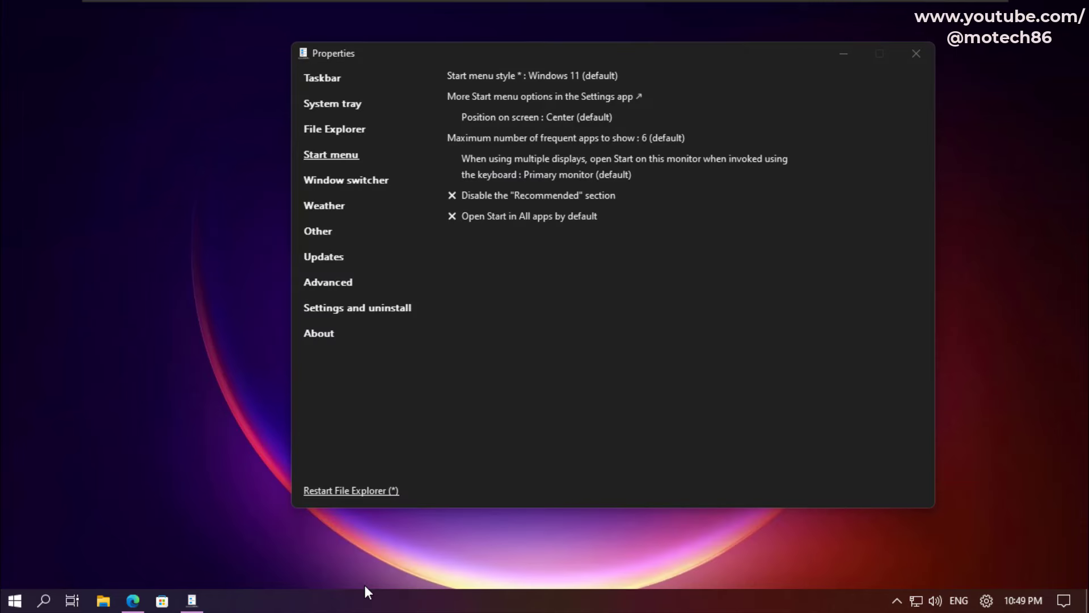
key("space")
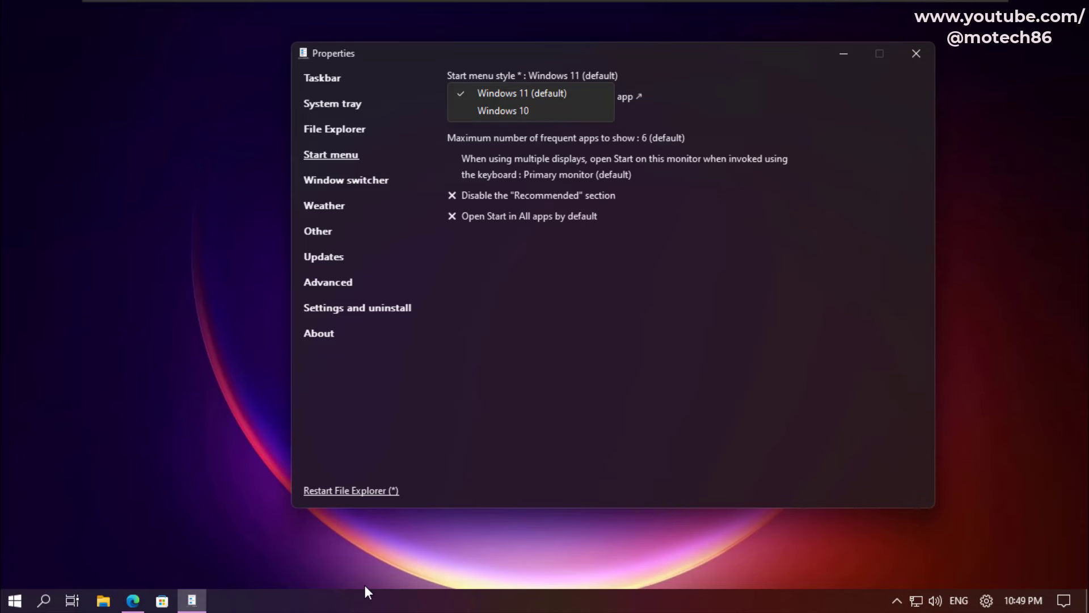
key("Escape")
key("super")
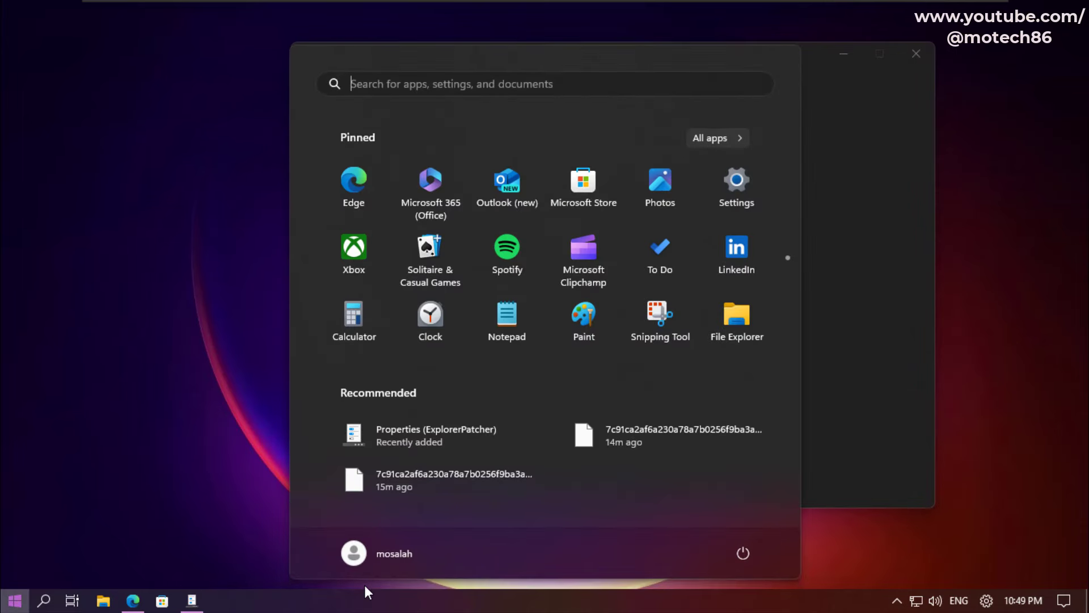
key("super")
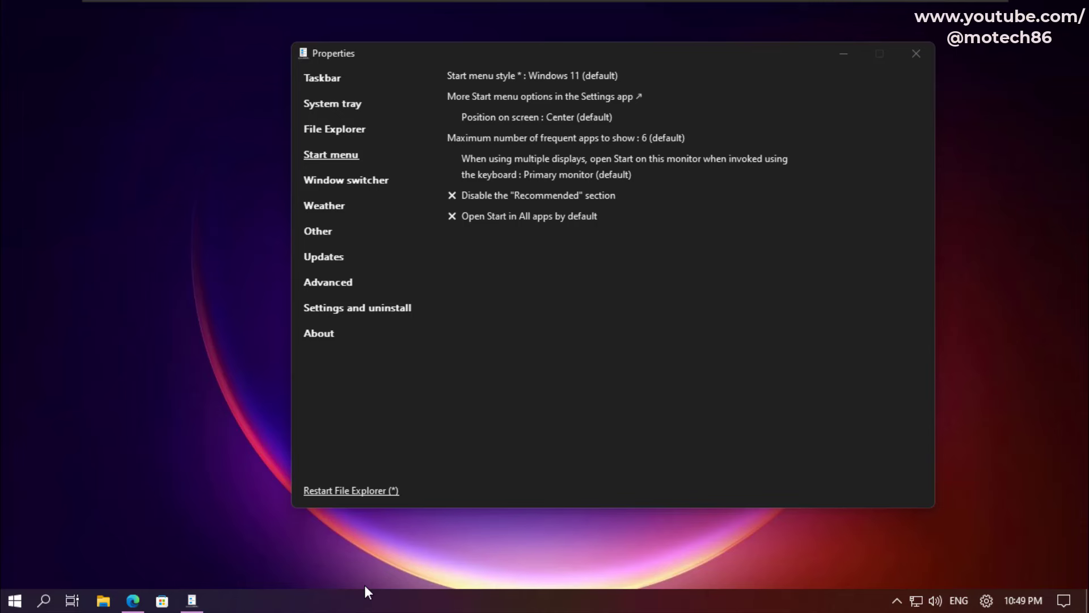
Step: Set the Start menu style to Windows 10 and preview the Start menu
key("Return")
key("Down")
key("Return")
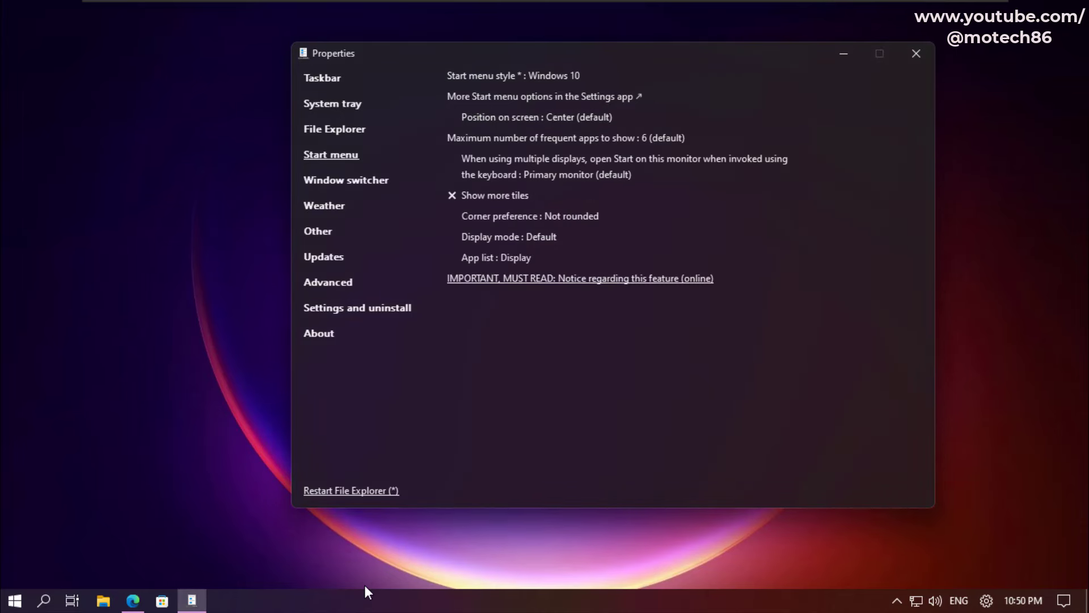
key("super")
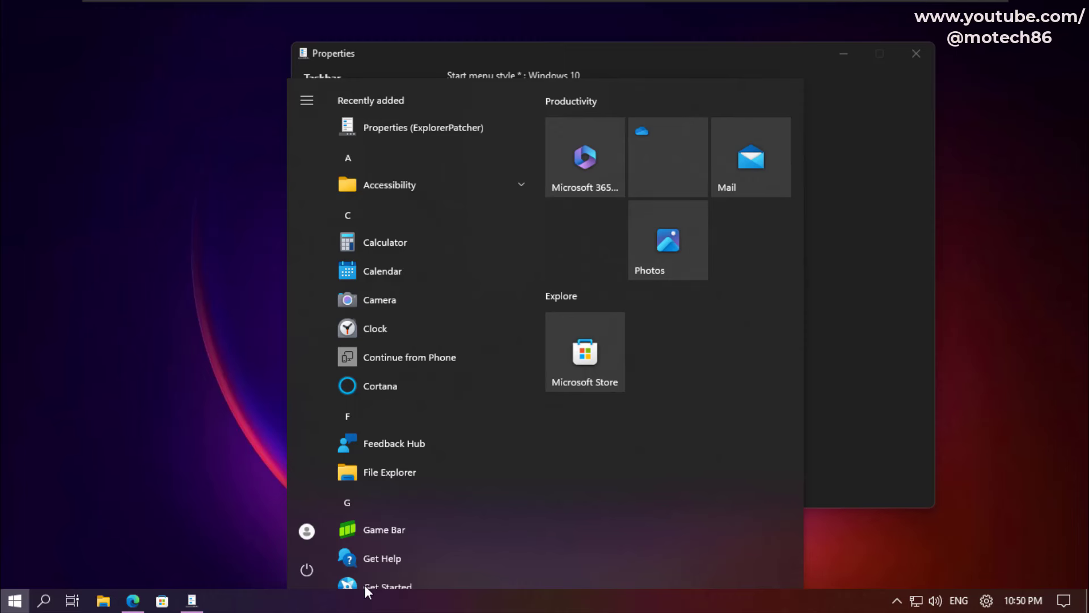
key("super")
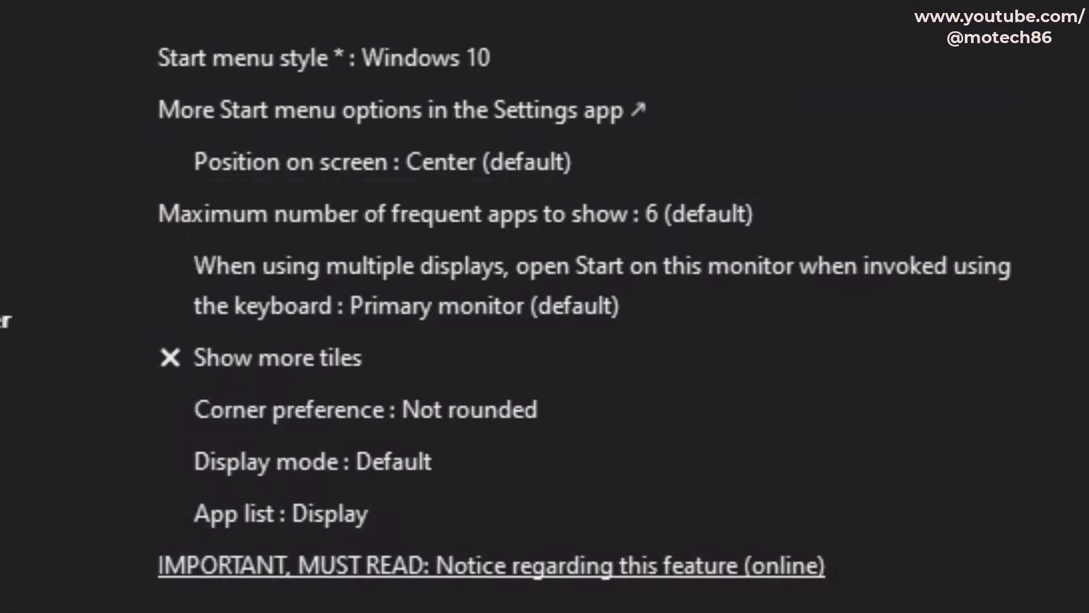
Step: Set the Start menu's position on screen to At screen edge and open the Start menu to check it
left_click(465, 119)
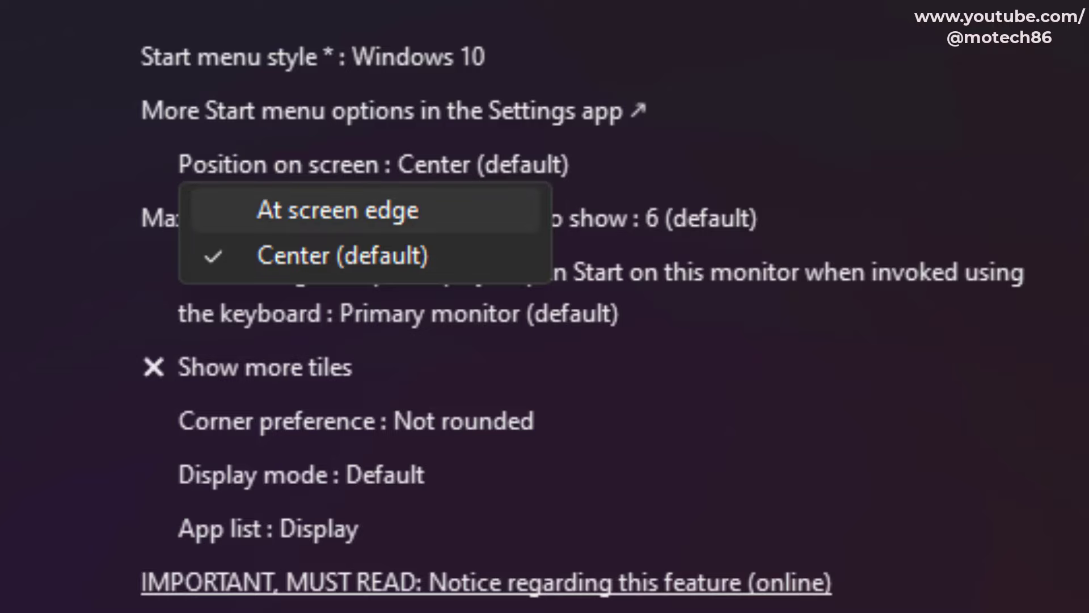
left_click(338, 210)
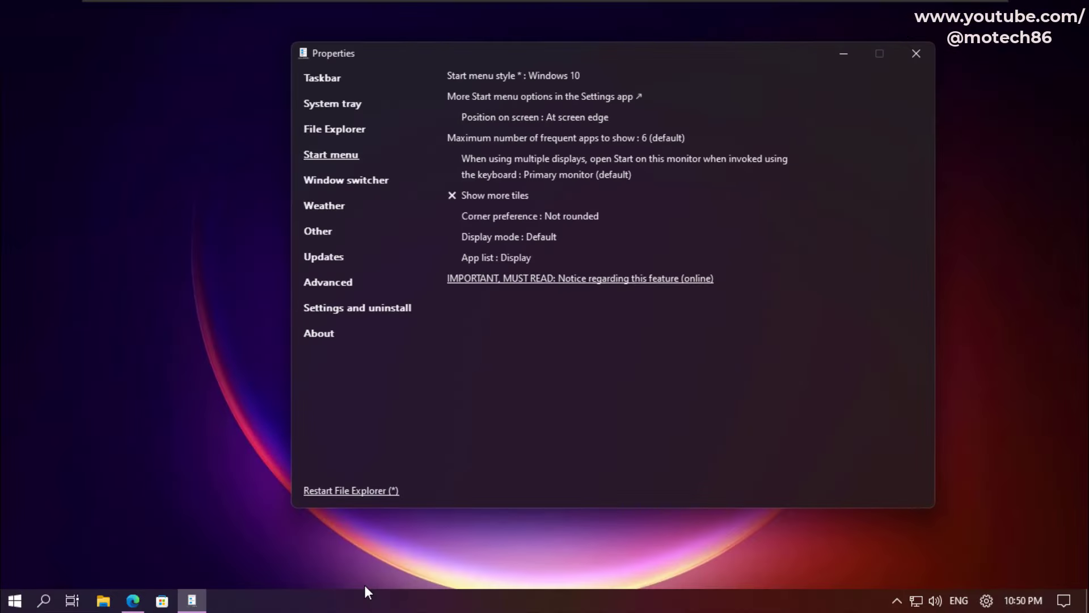
key("super")
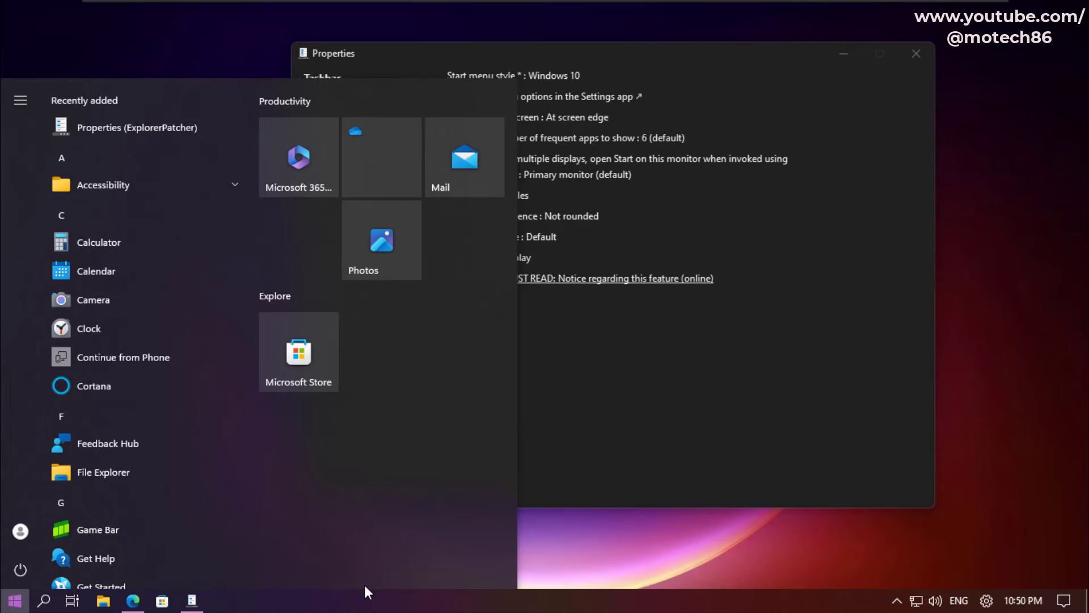
Step: Check the Start menu's current corners and set its corner preference to Rounded corners, floating menu
left_click(193, 45)
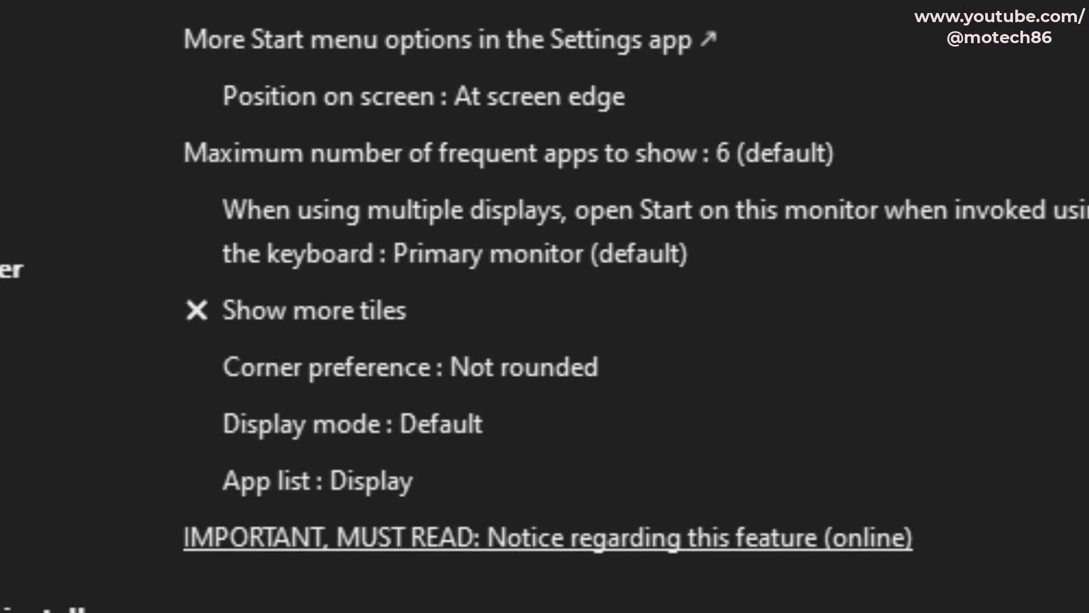
left_click(411, 368)
key("super")
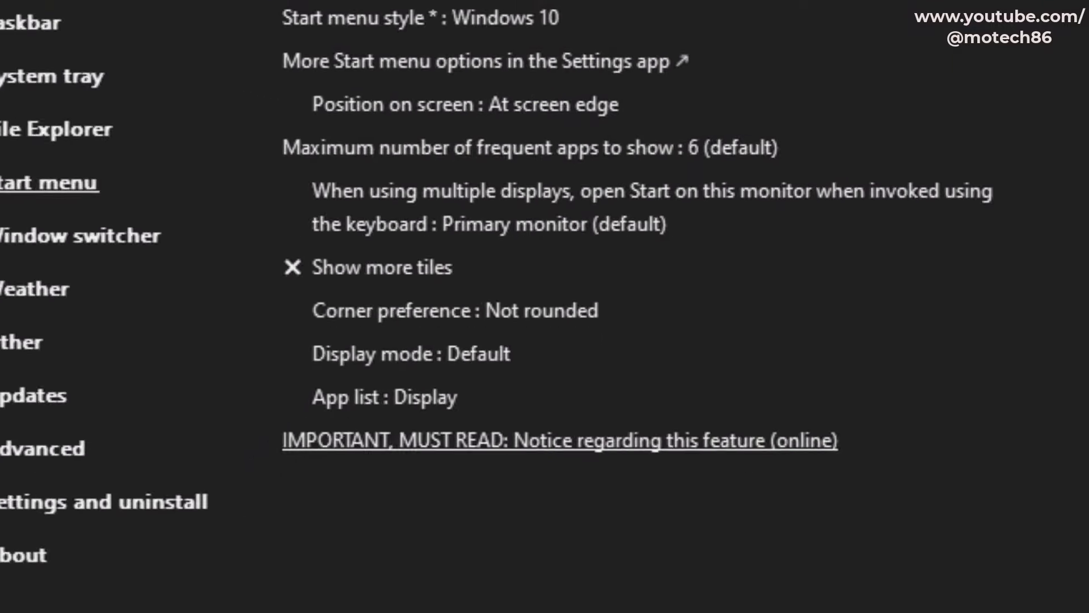
key("super")
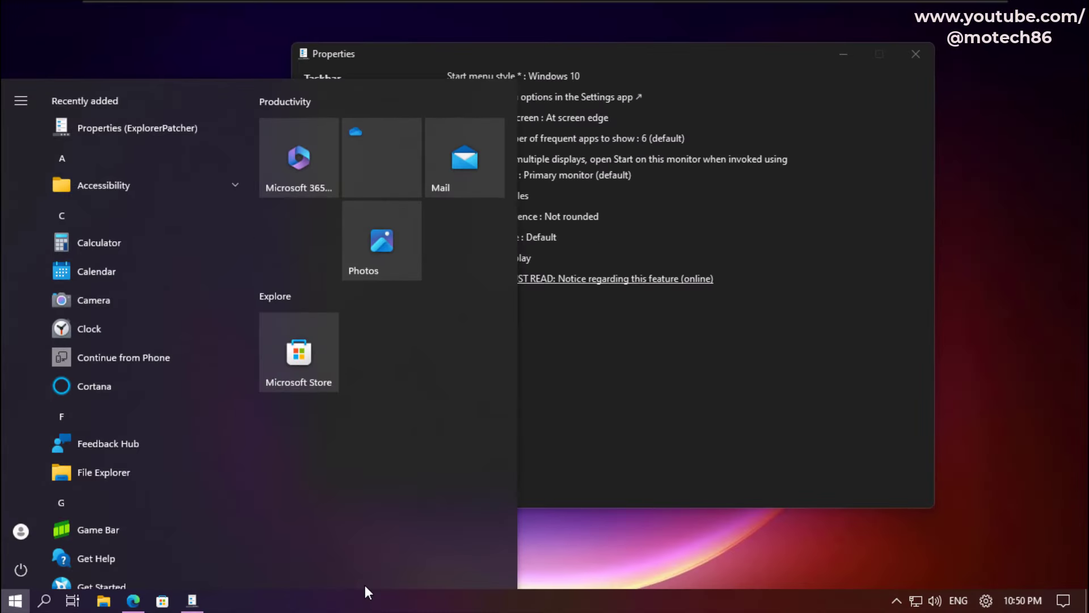
key("super")
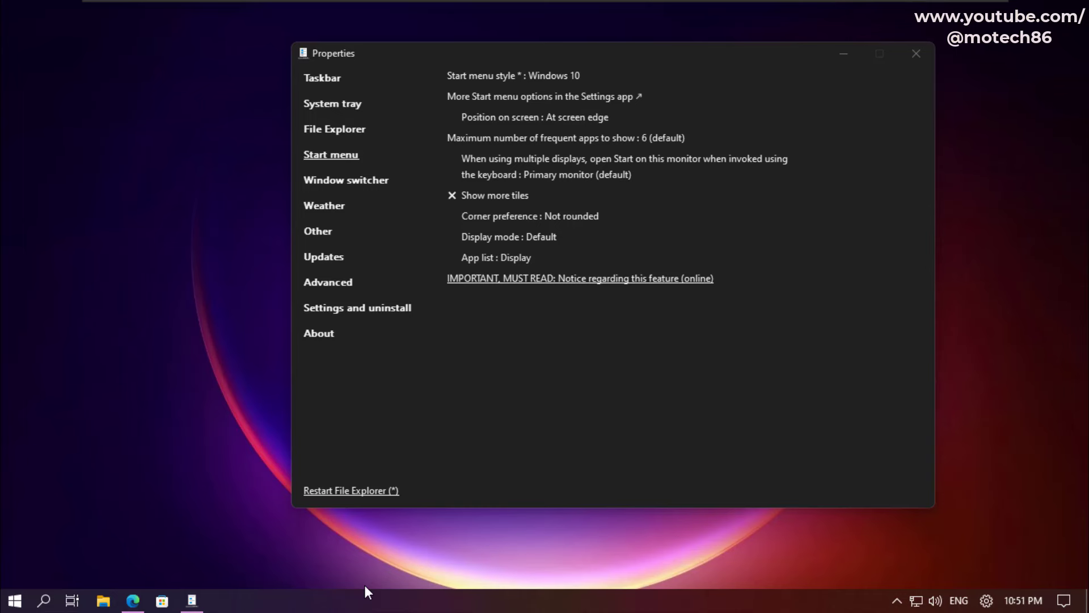
key("space")
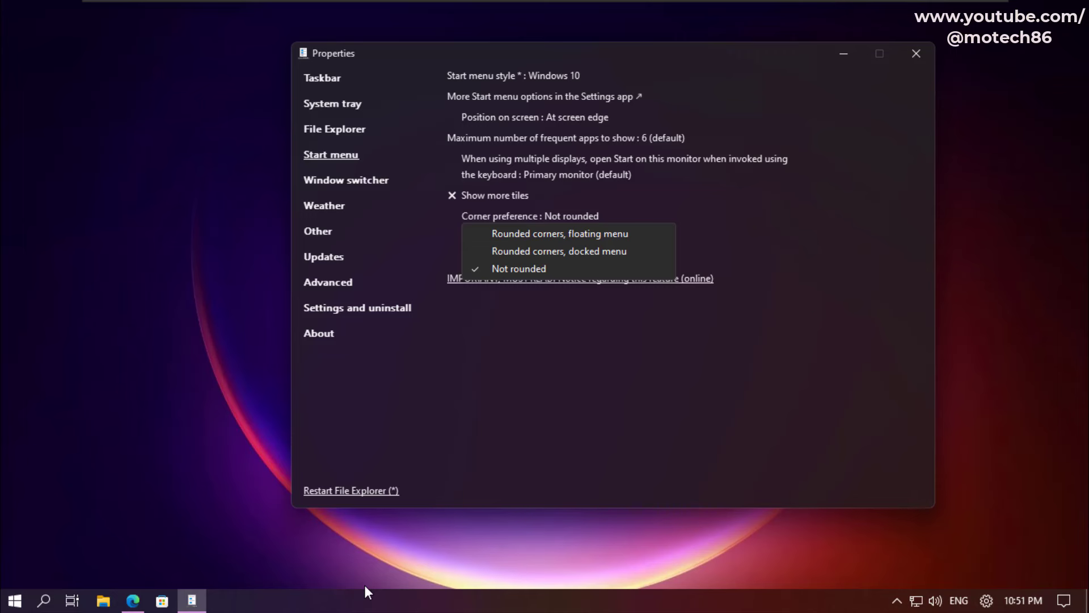
key("Down")
key("Return")
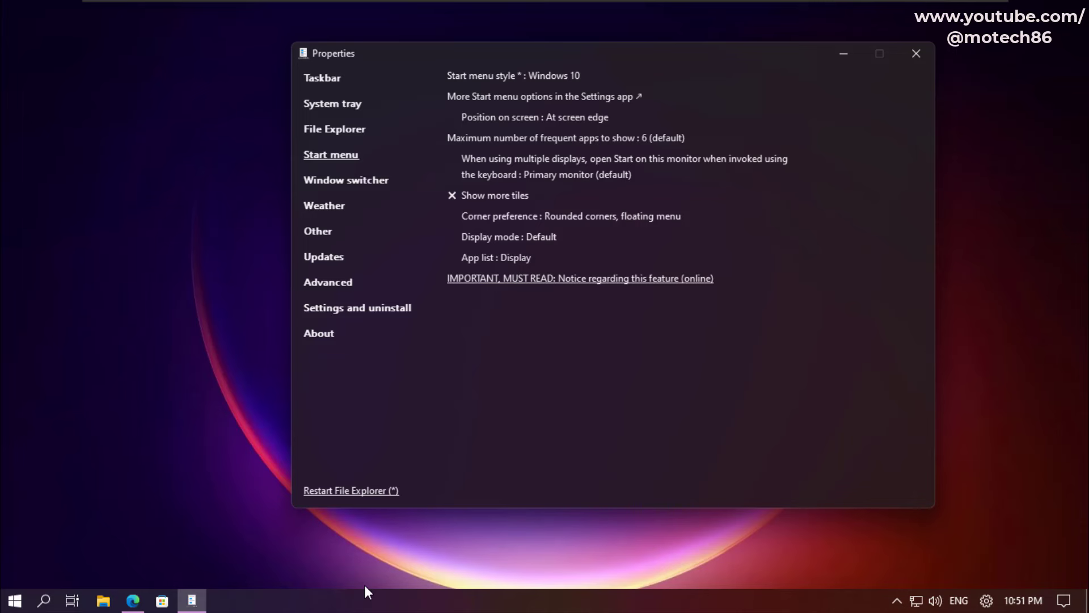
Step: Open the Start menu to examine its corners and its spacing from the screen edge and taskbar
key("super")
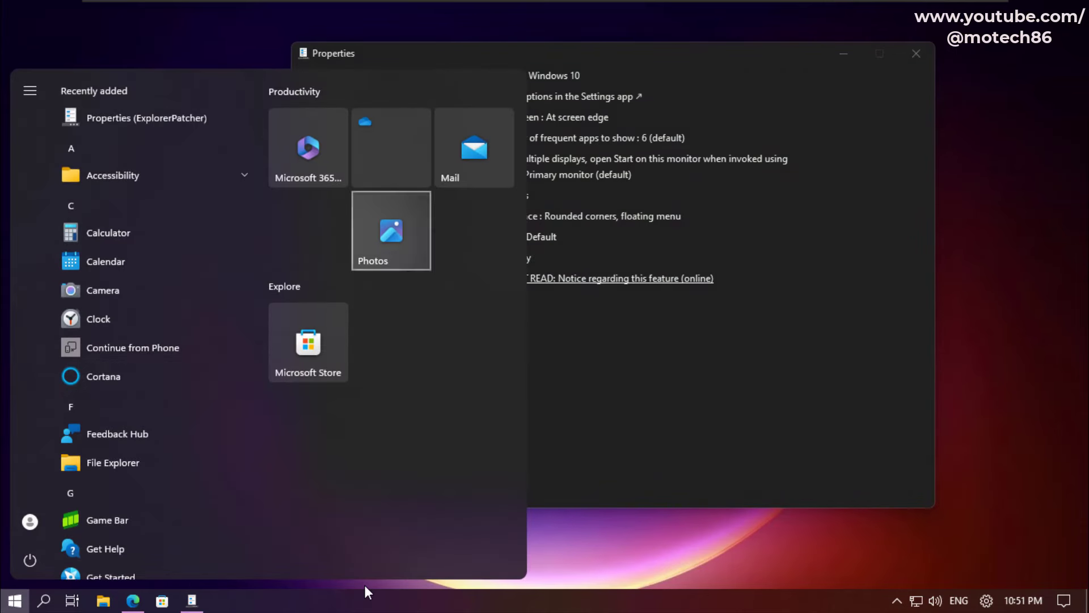
key("Left")
key("Left")
key("Right")
key("Left")
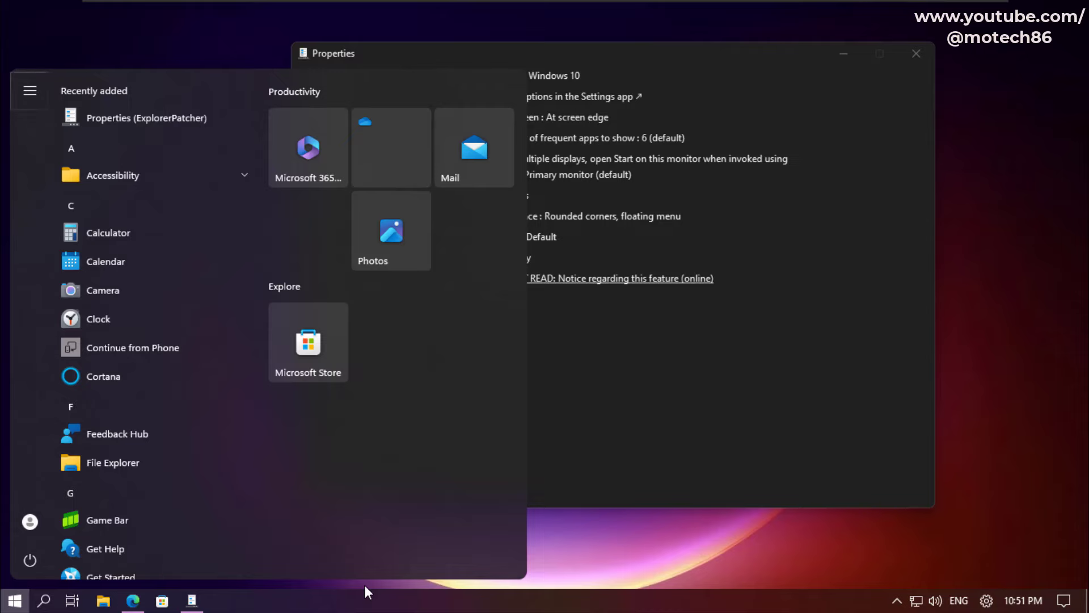
key("Right")
key("Escape")
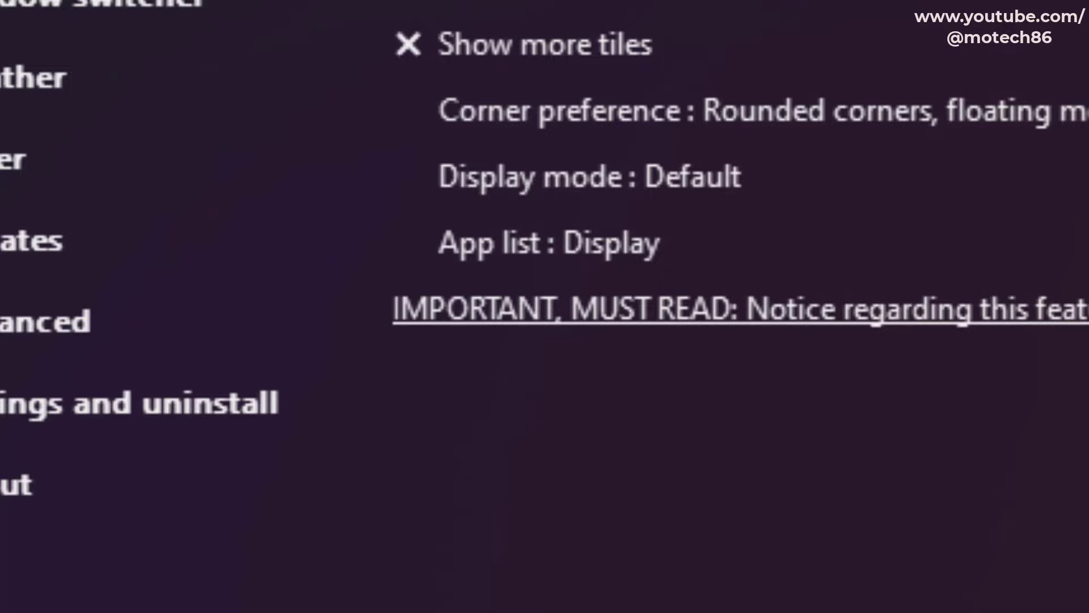
key("super")
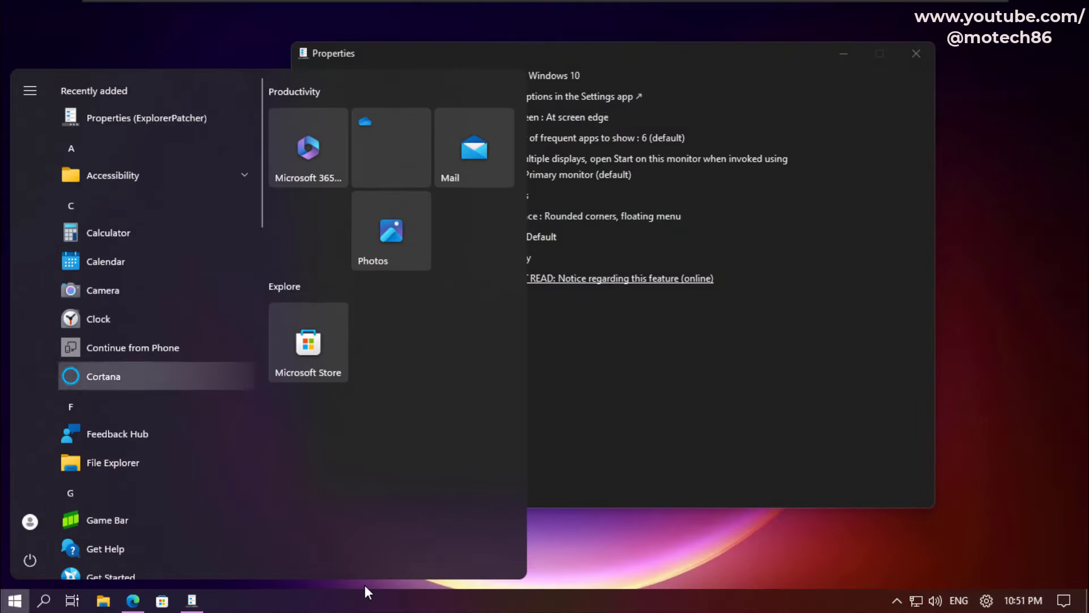
key("super")
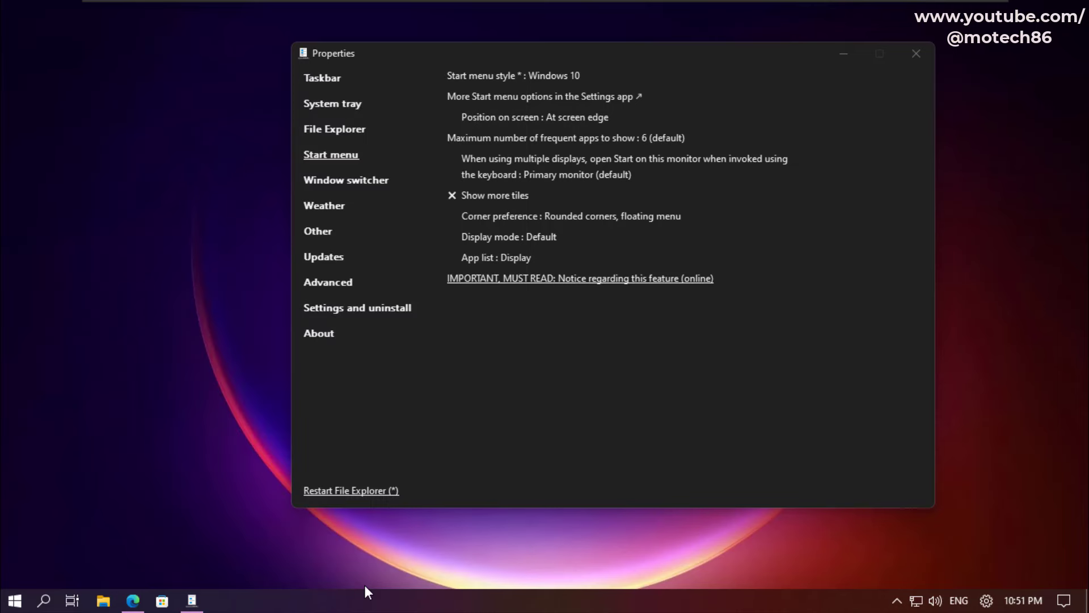
Step: Set the Start menu's app list to Hide and preview its all-apps and pinned-tiles views
left_click(497, 258)
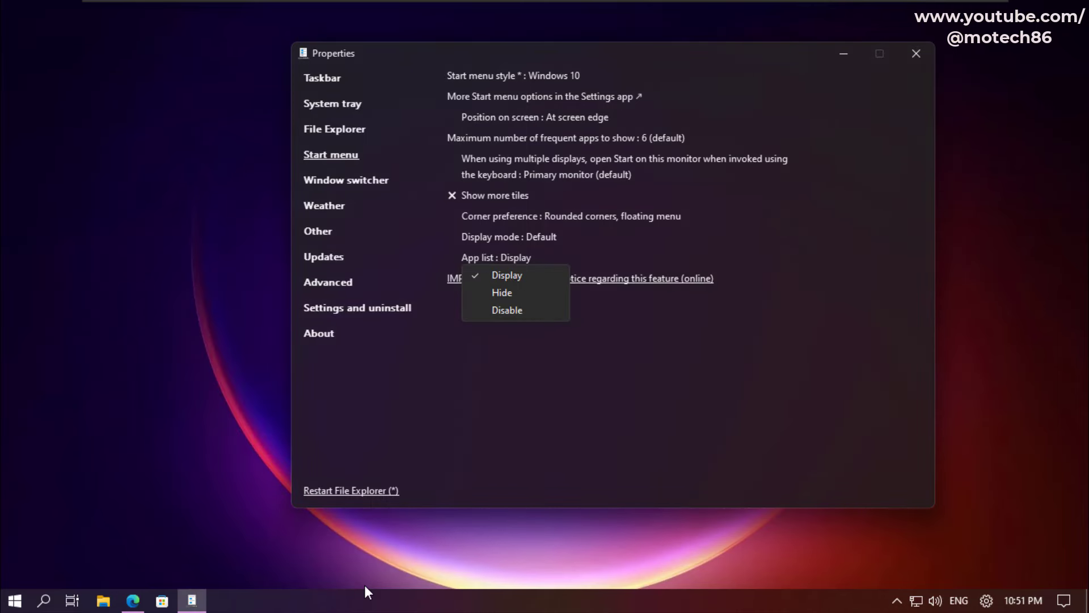
key("Up")
key("Up")
key("Return")
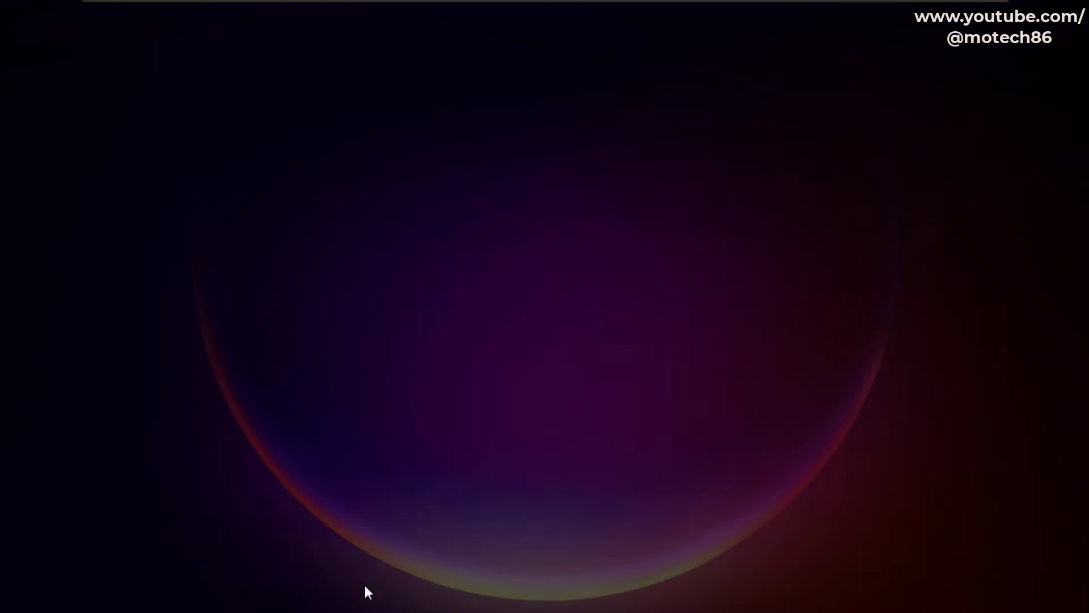
left_click(464, 424)
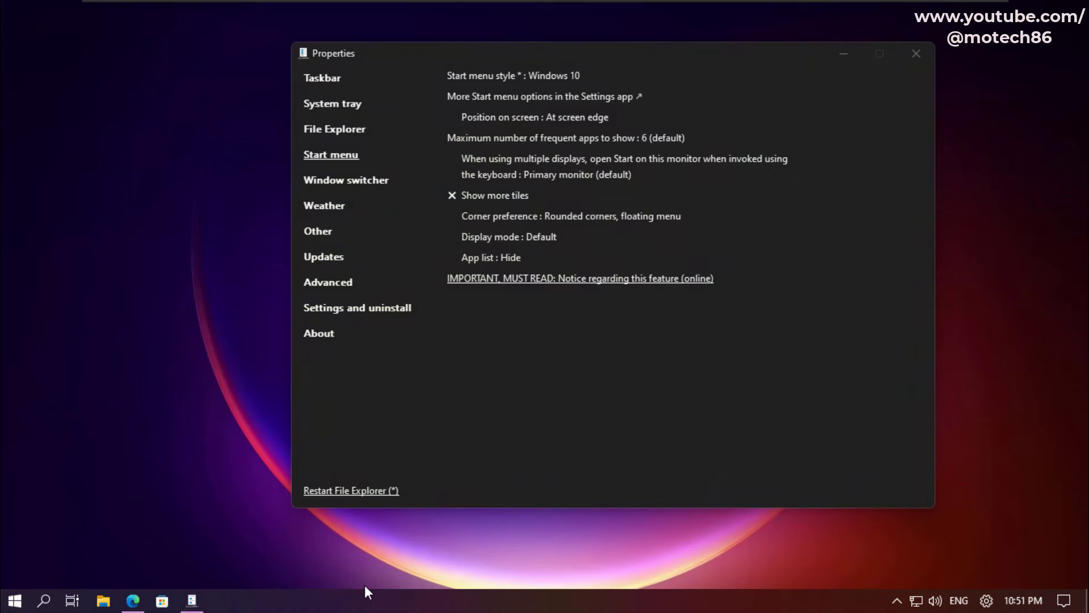
key("super")
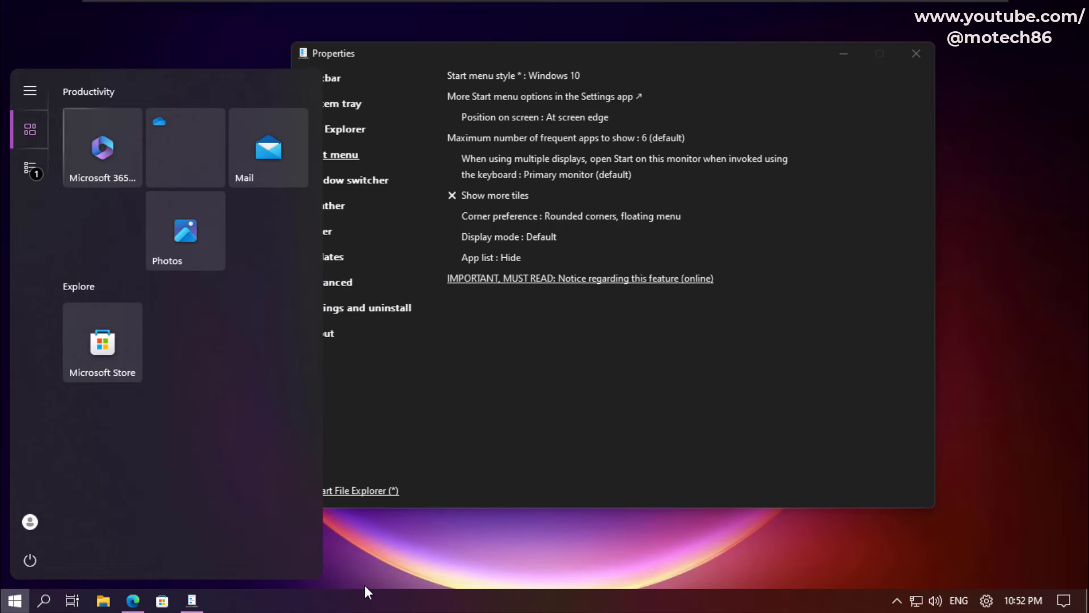
left_click(30, 168)
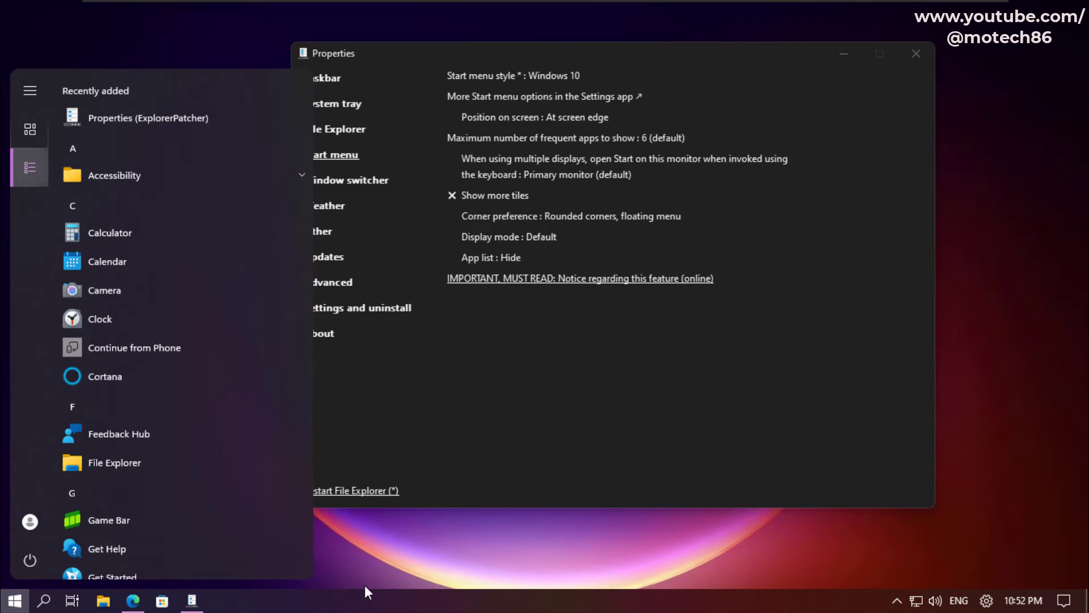
left_click(30, 129)
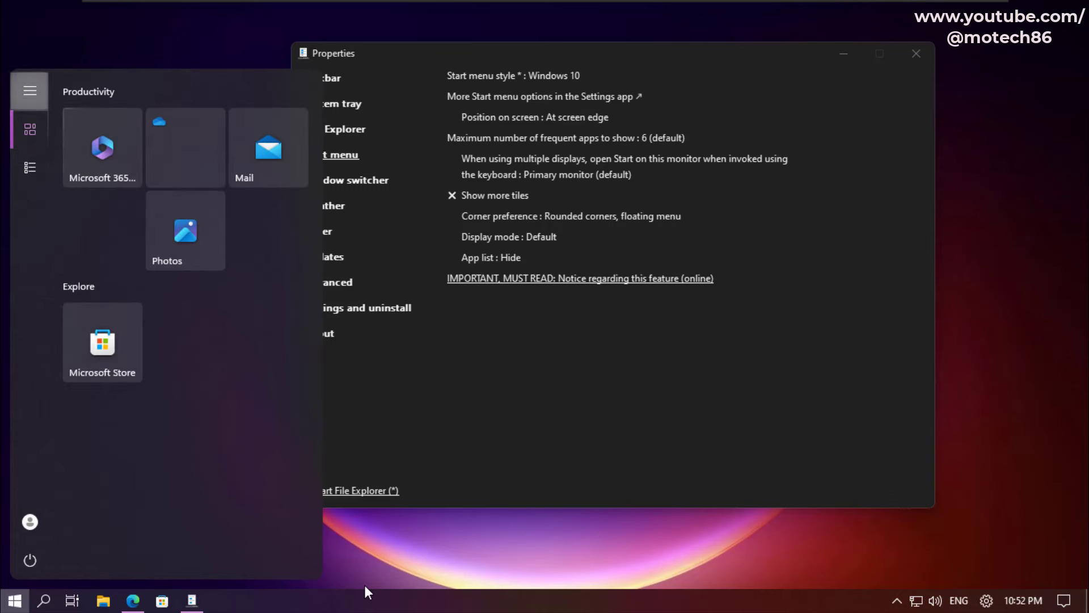
Step: Pin Media Player to Start from the Start menu's all-apps list
left_click(31, 90)
left_click(70, 168)
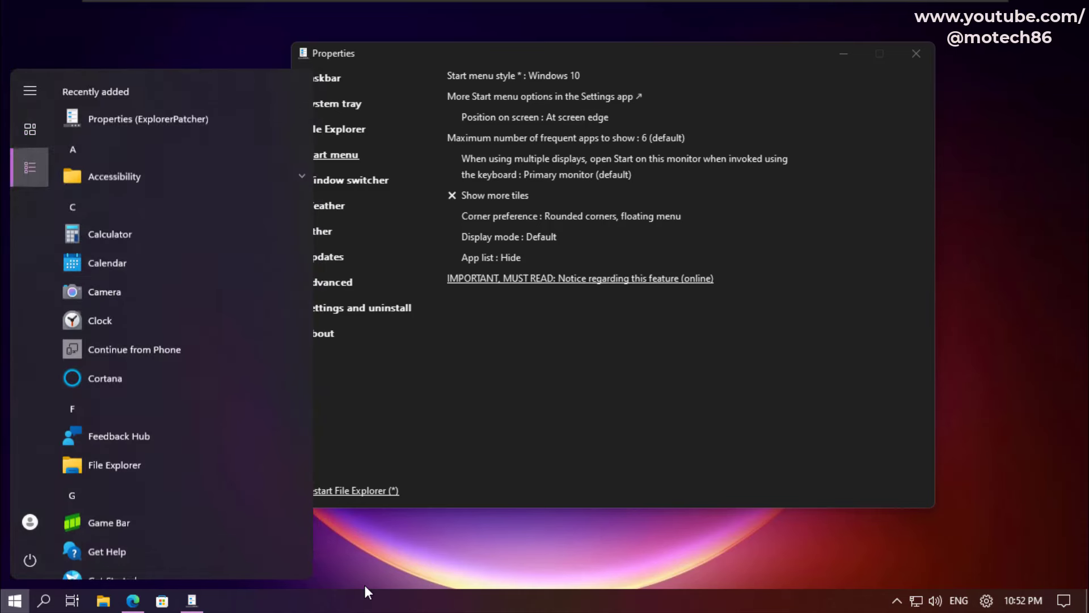
key("Down")
key("Down")
key("Down")
key("Down")
key("Down")
key("Down")
key("Down")
key("Down")
key("Down")
key("Down")
key("Down")
key("Down")
key("Down")
key("Down")
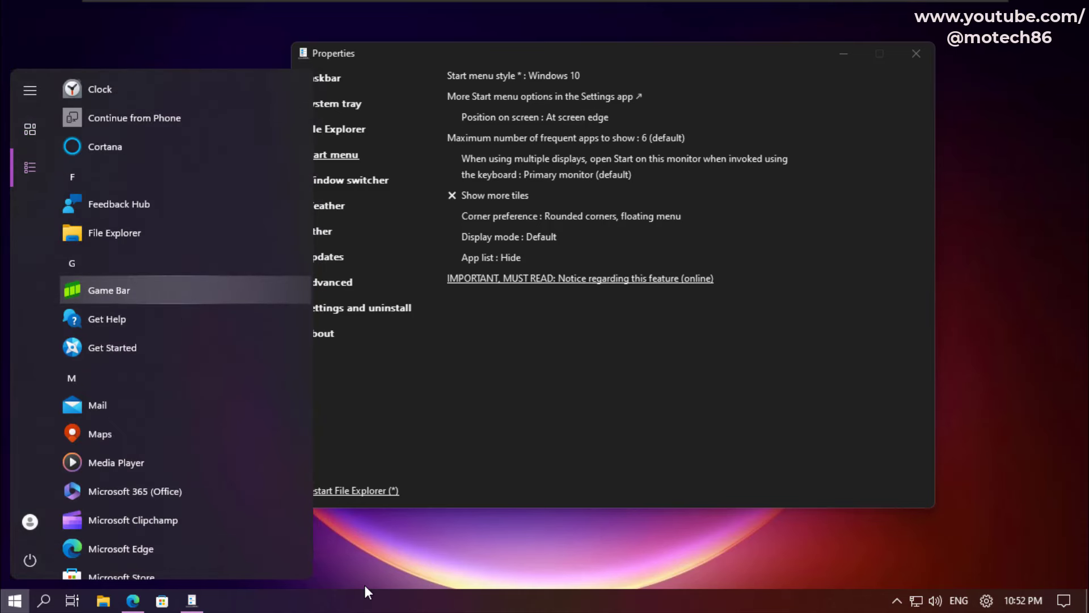
key("Up")
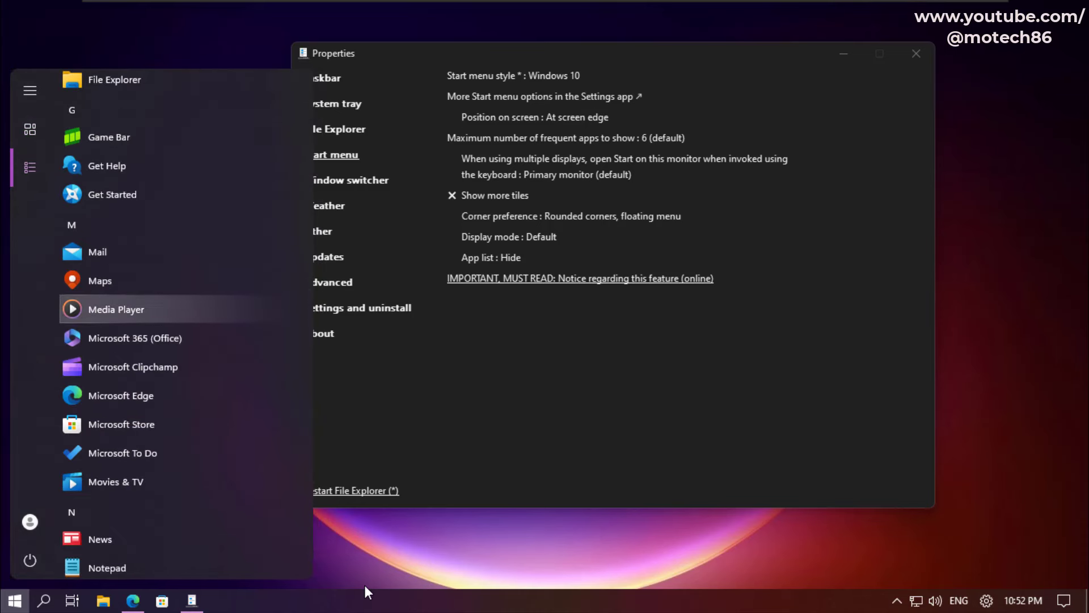
key("shift+F10")
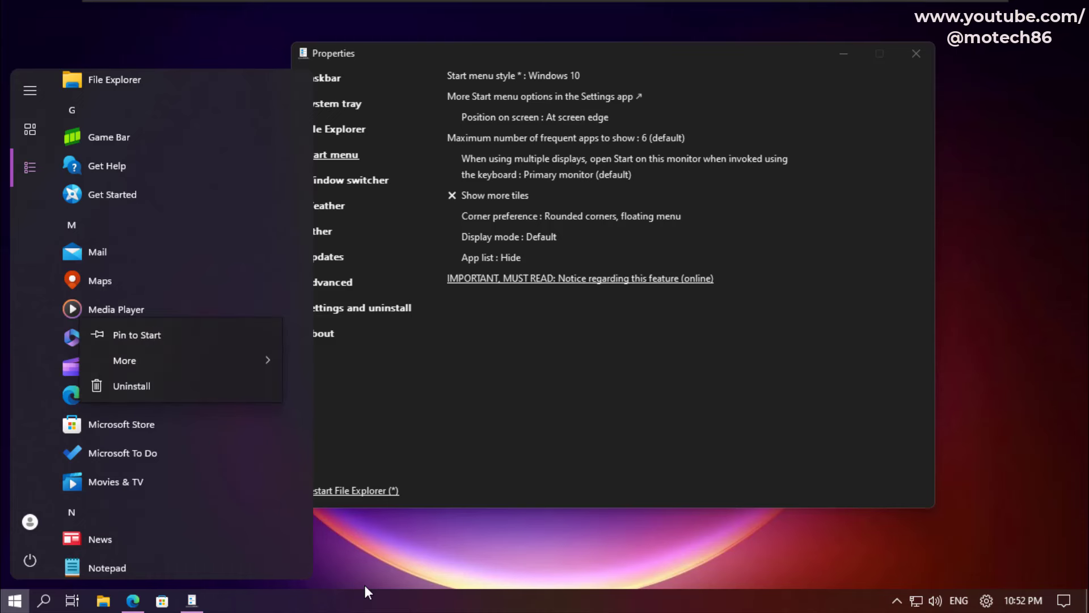
key("Down")
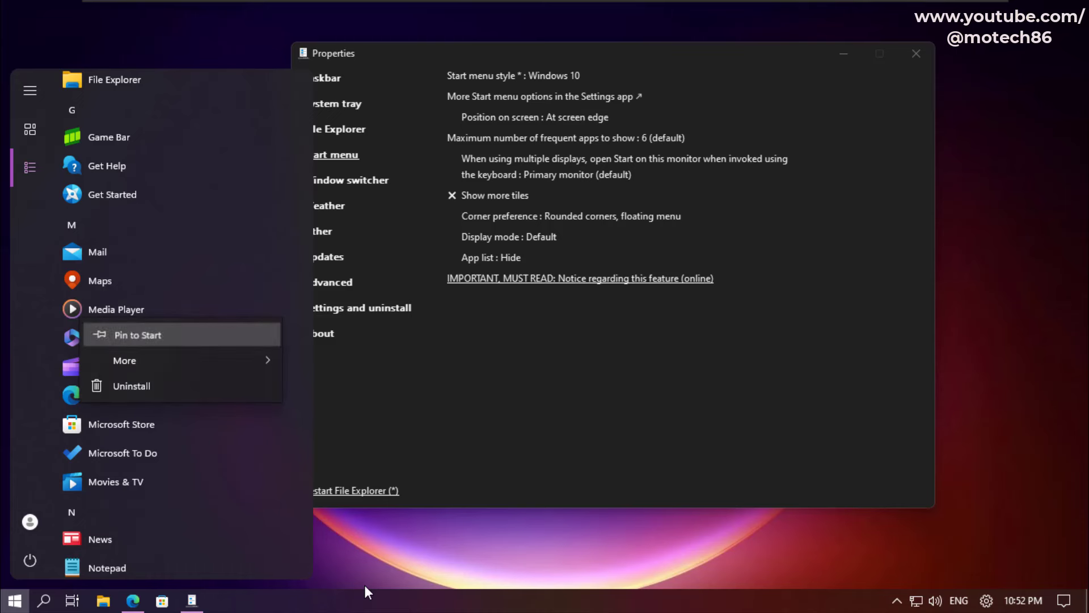
key("Escape")
Step: Show the pinned tiles and move the Media Player tile into the Explore group beside Microsoft Store
key("Up")
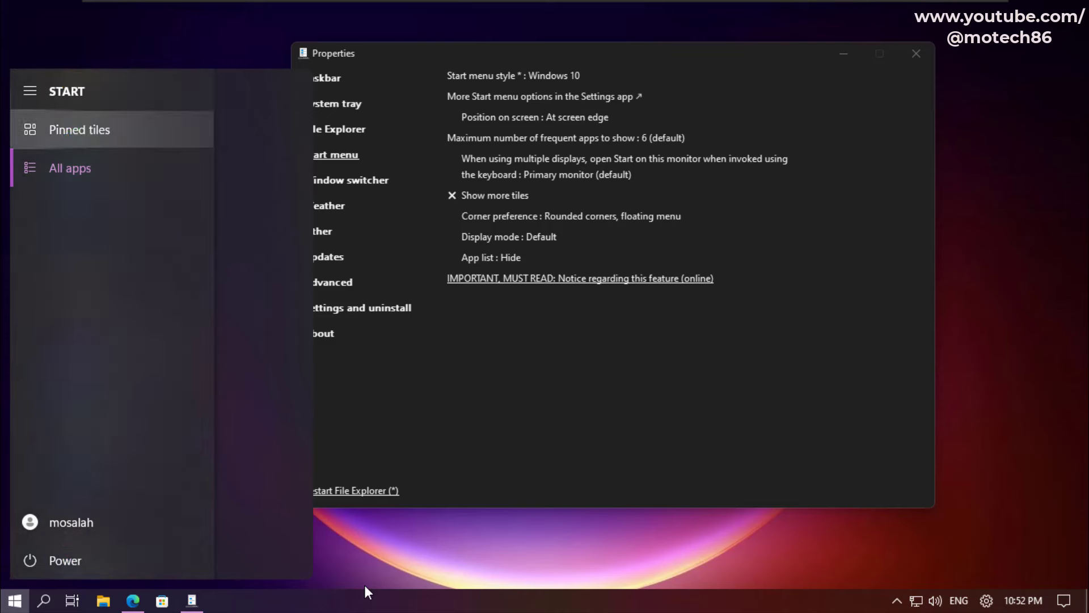
key("Return")
key("Down")
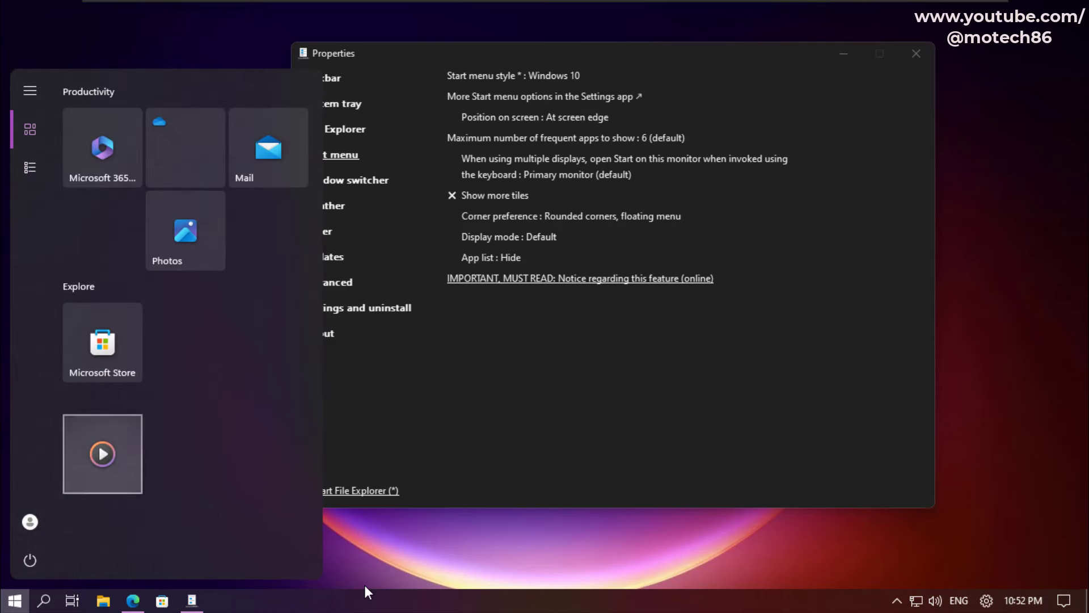
key("Return")
mouse_move(102, 454)
left_mouse_down()
mouse_move(192, 328)
mouse_move(198, 335)
left_mouse_up()
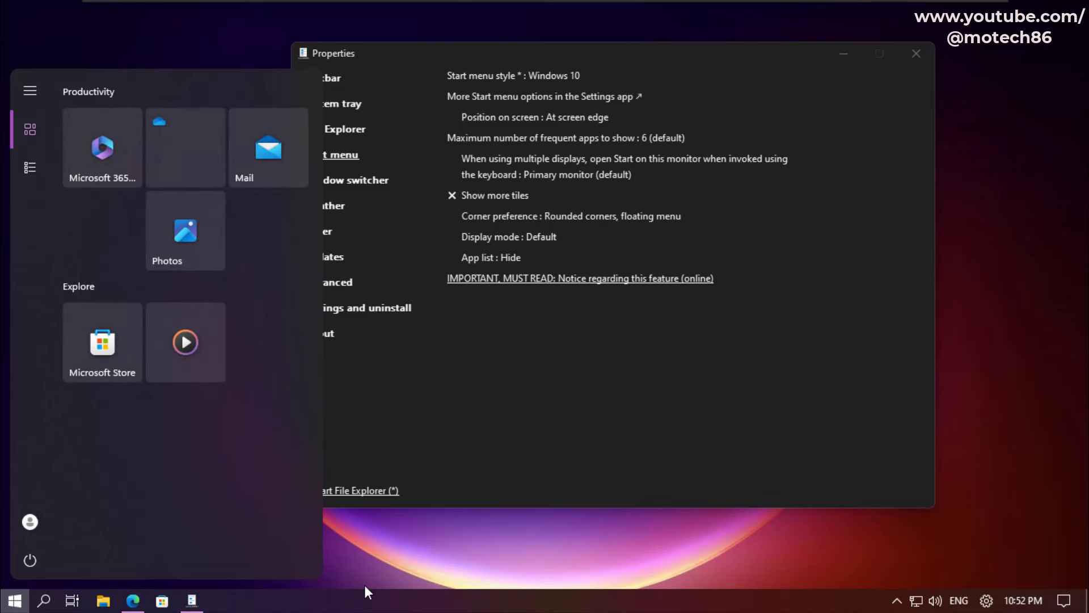
key("Up")
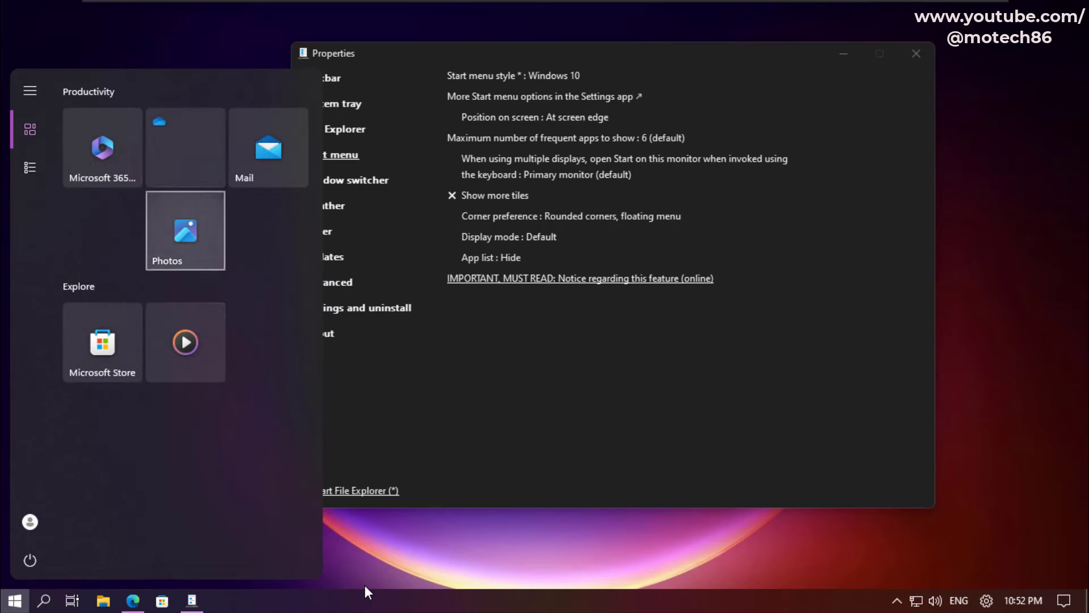